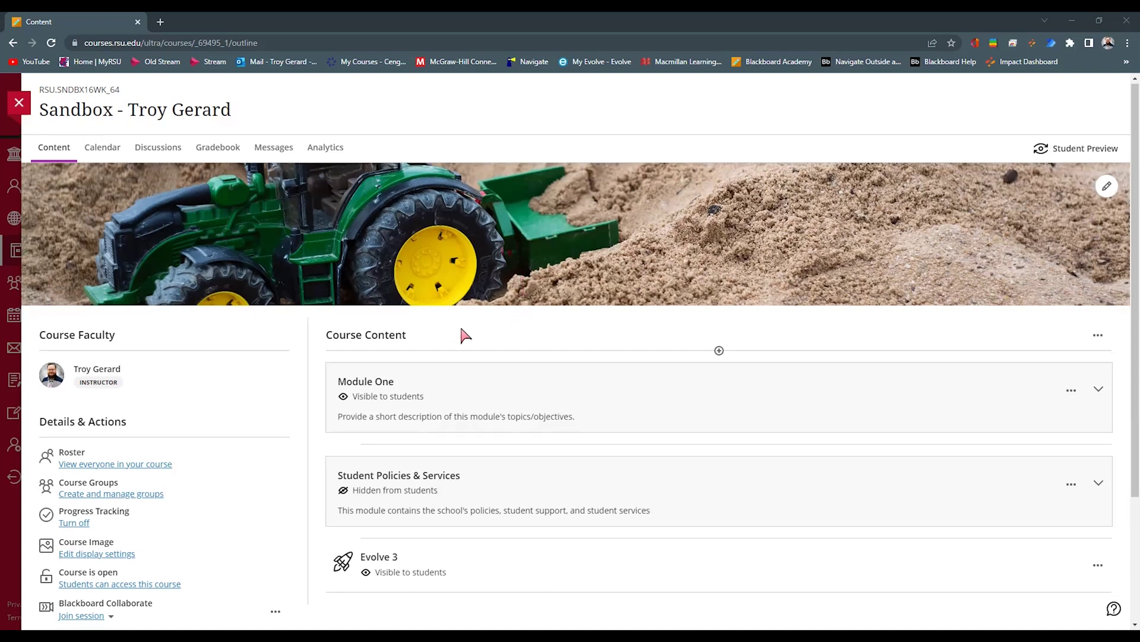
# - Check the course gradebook, then return to the Course Content outline
pyautogui.scroll(-1, 463, 336)
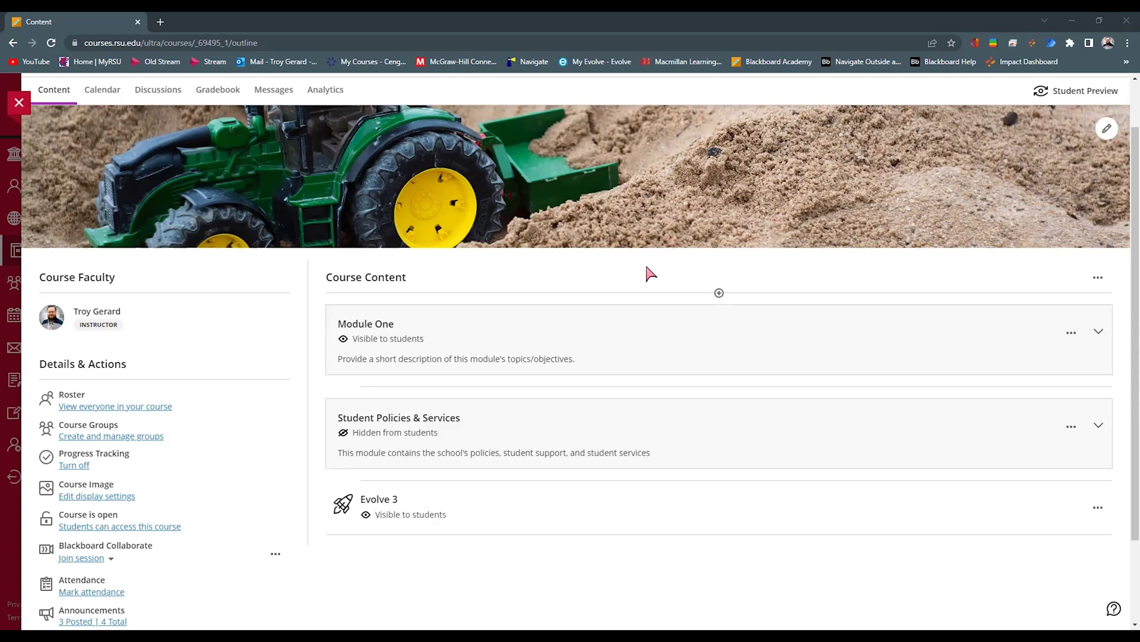
pyautogui.scroll(-2, 631, 382)
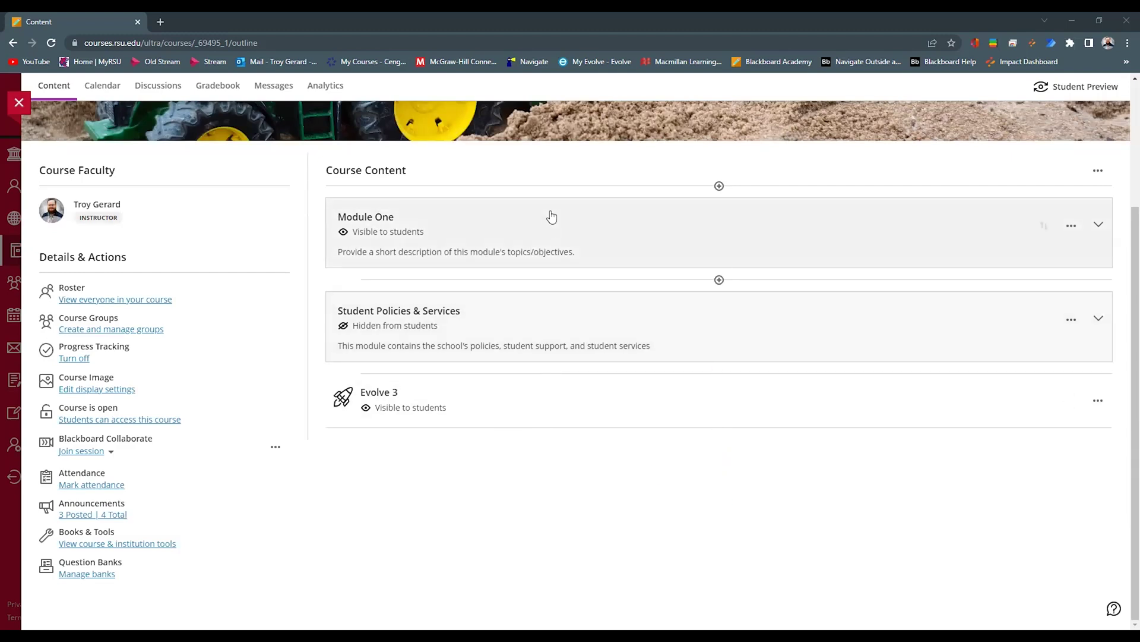
pyautogui.click(225, 89)
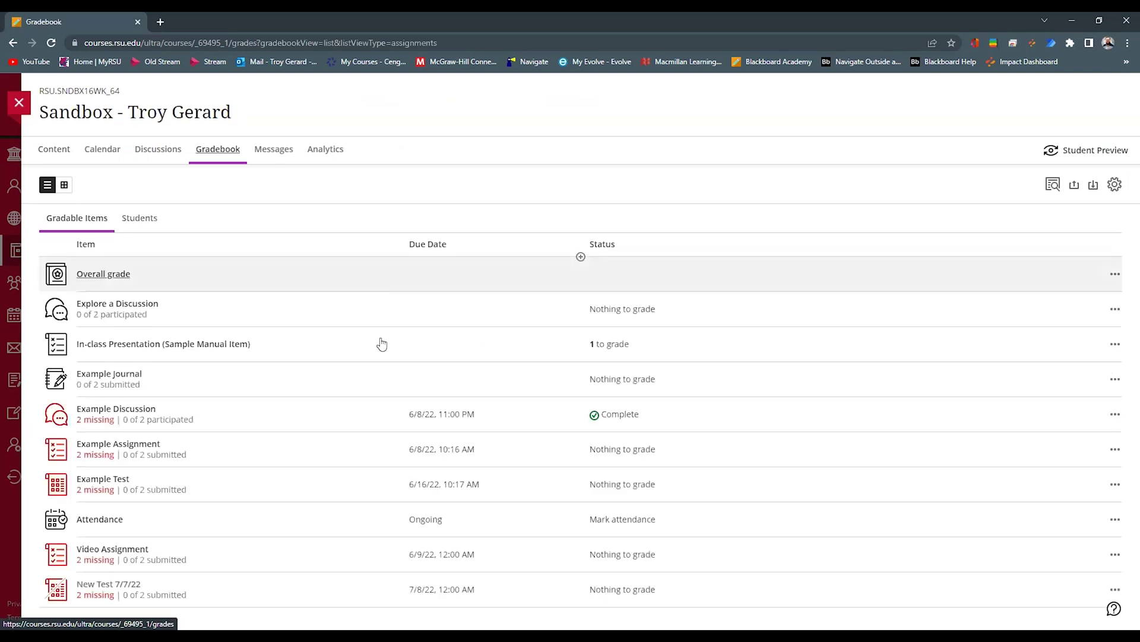
pyautogui.click(59, 153)
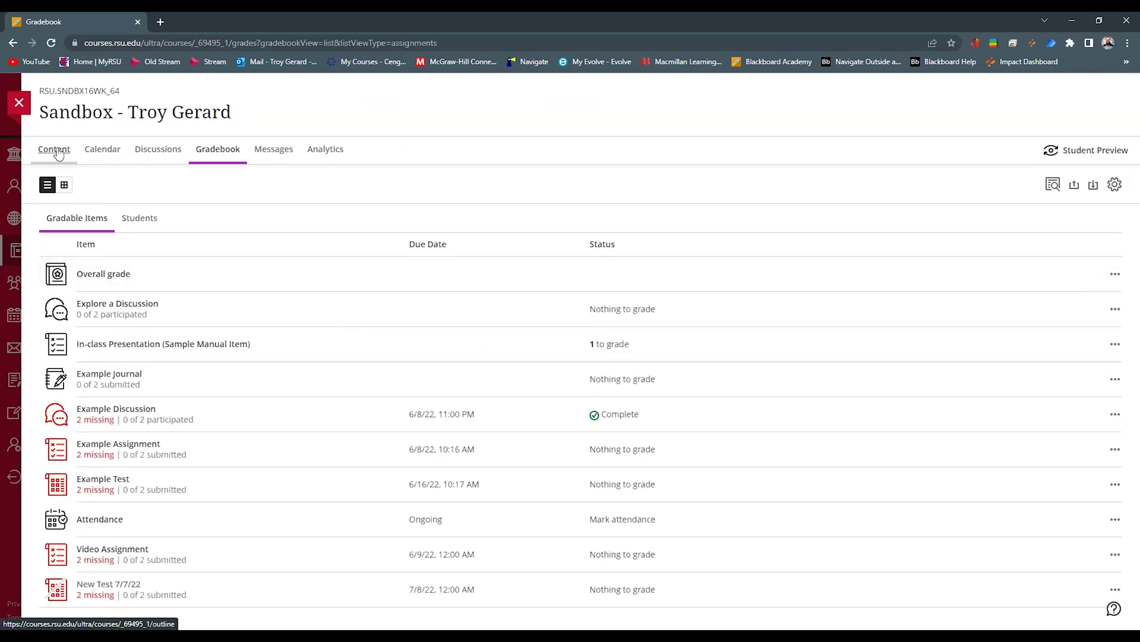
pyautogui.scroll(-1, 606, 436)
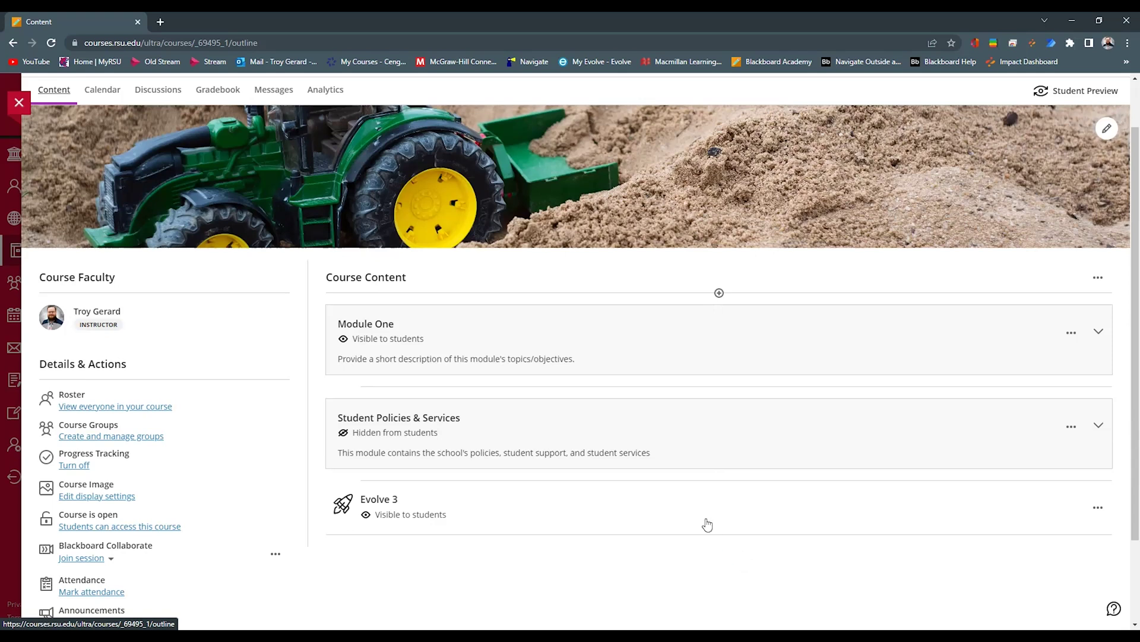
# - Show the Course Content menu with Batch Edit, Import, Copy and Export Course Package
pyautogui.click(1072, 335)
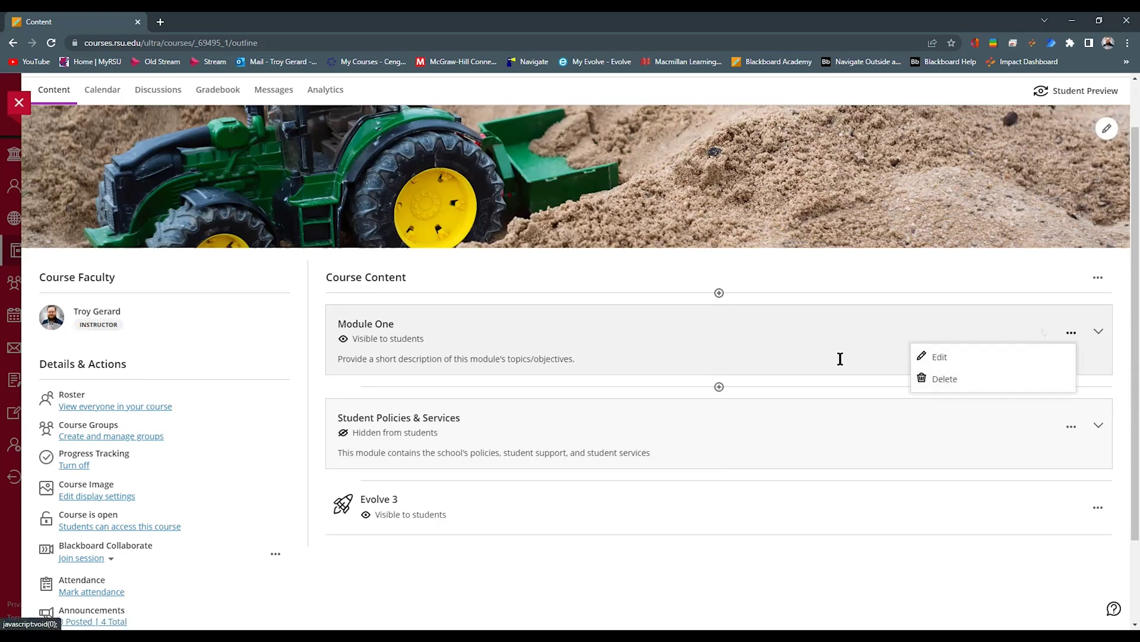
pyautogui.click(803, 280)
pyautogui.click(1104, 281)
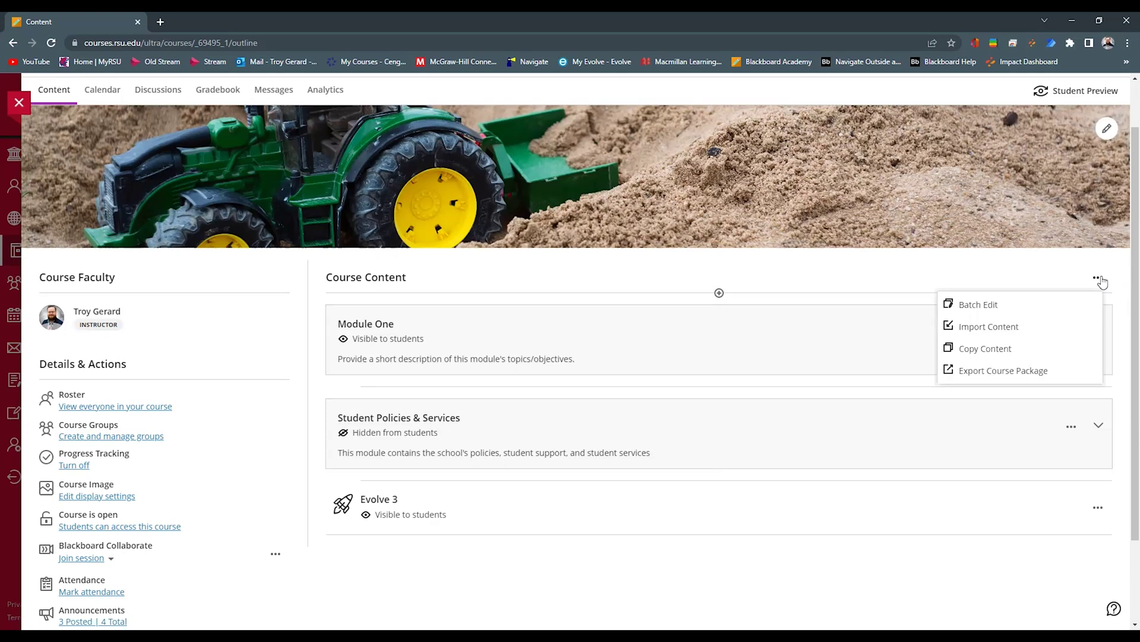
pyautogui.click(999, 276)
pyautogui.scroll(1, 1004, 284)
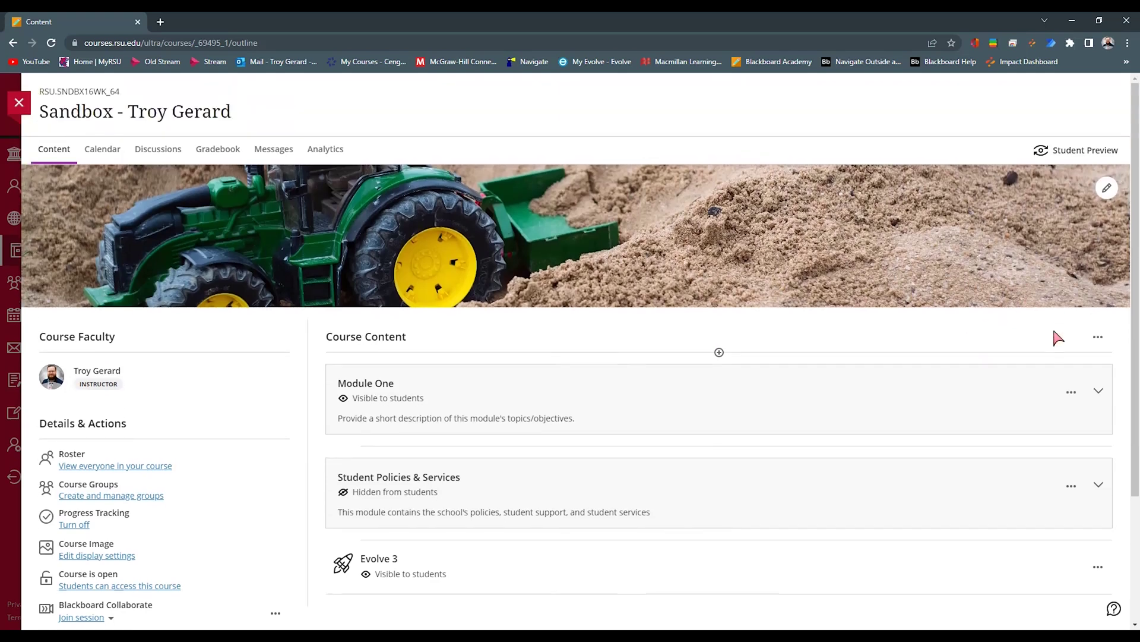
pyautogui.click(1099, 344)
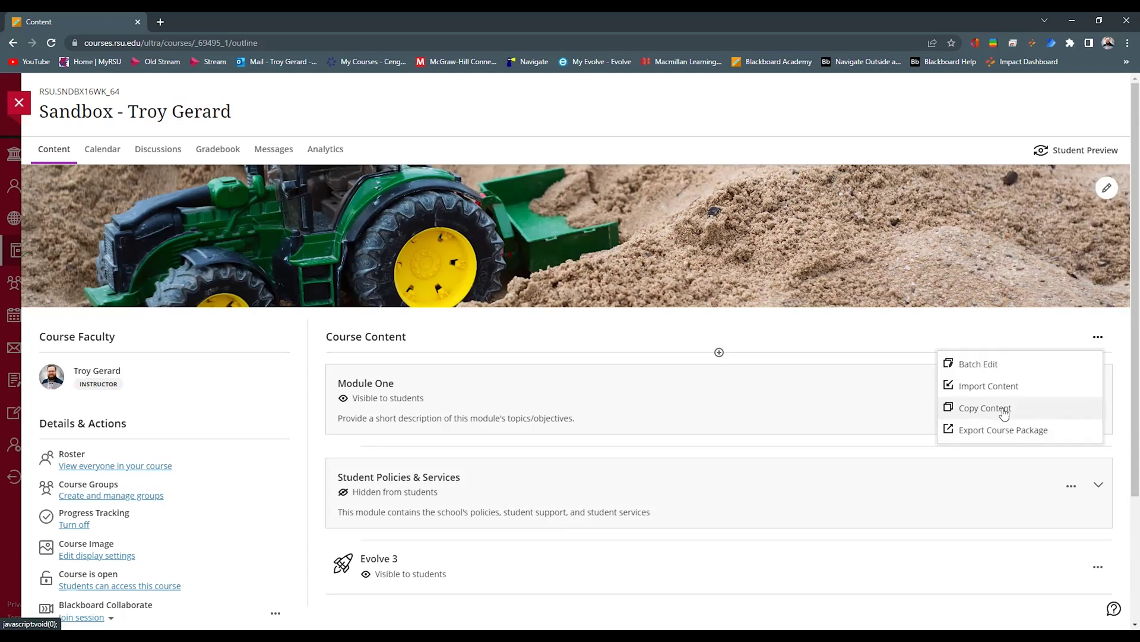
# - Batch-select all three content items, permanently delete them, and exit Batch Edit
pyautogui.click(995, 368)
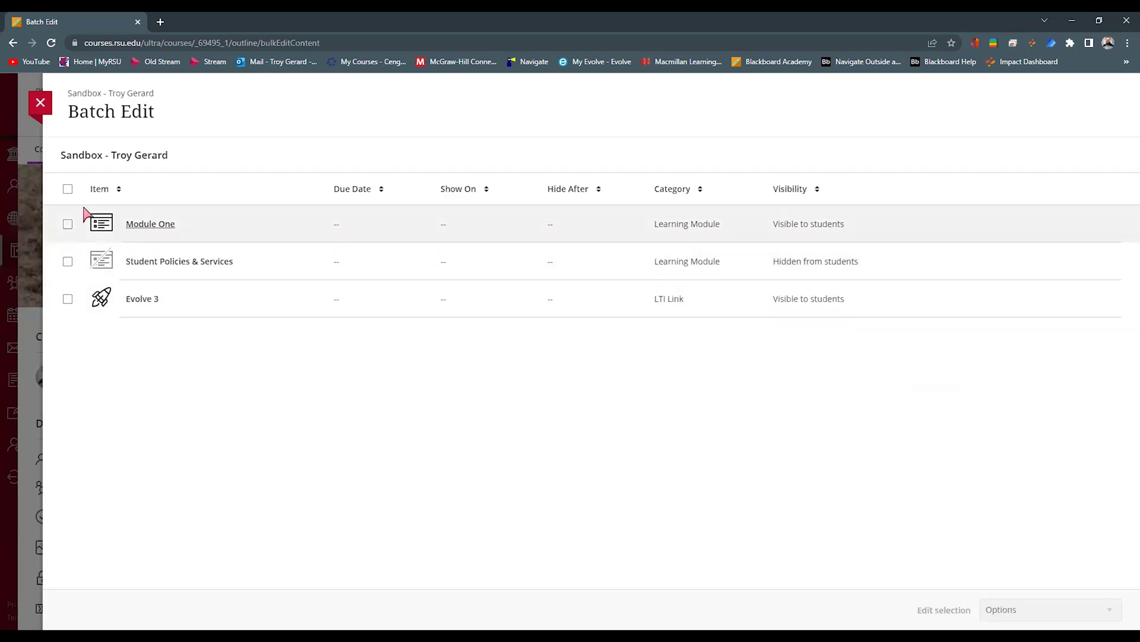
pyautogui.click(68, 189)
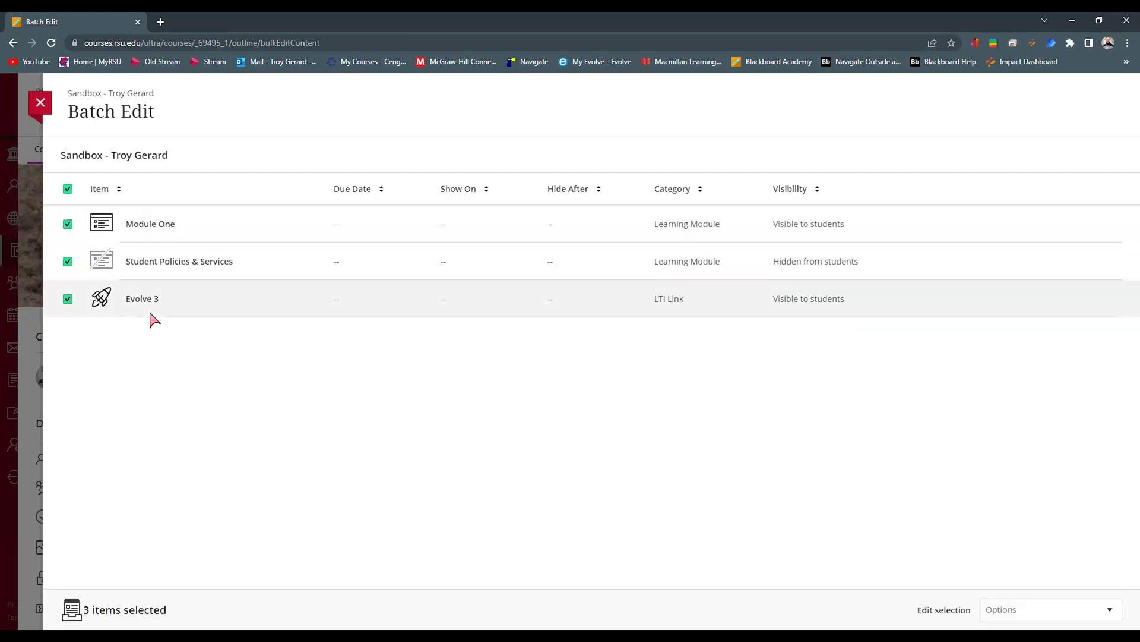
pyautogui.click(1002, 607)
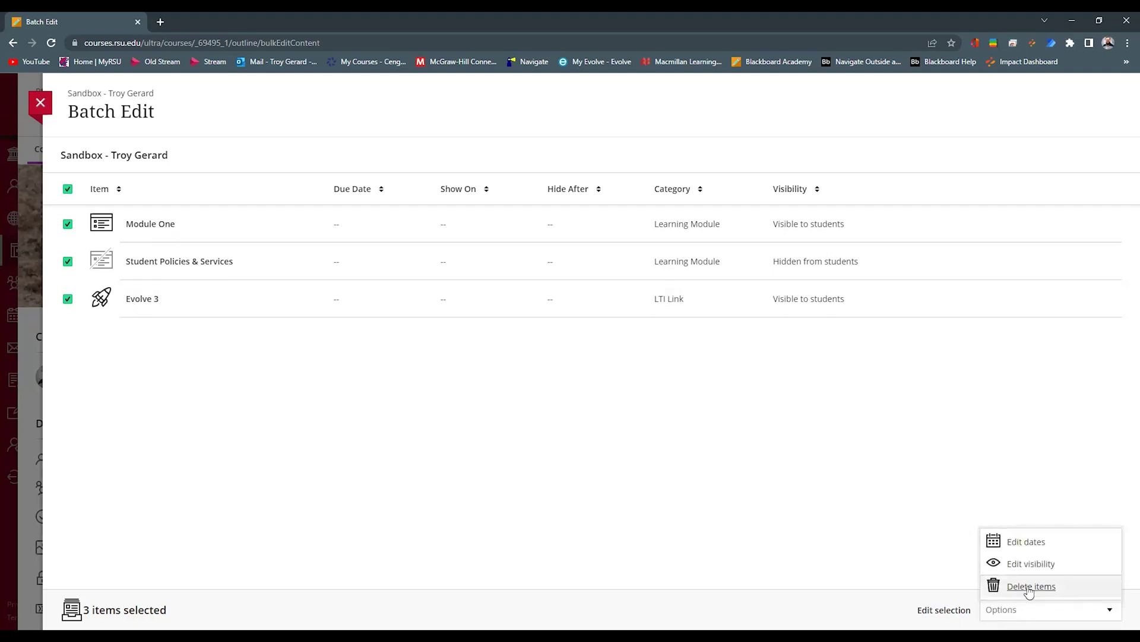
pyautogui.click(1026, 586)
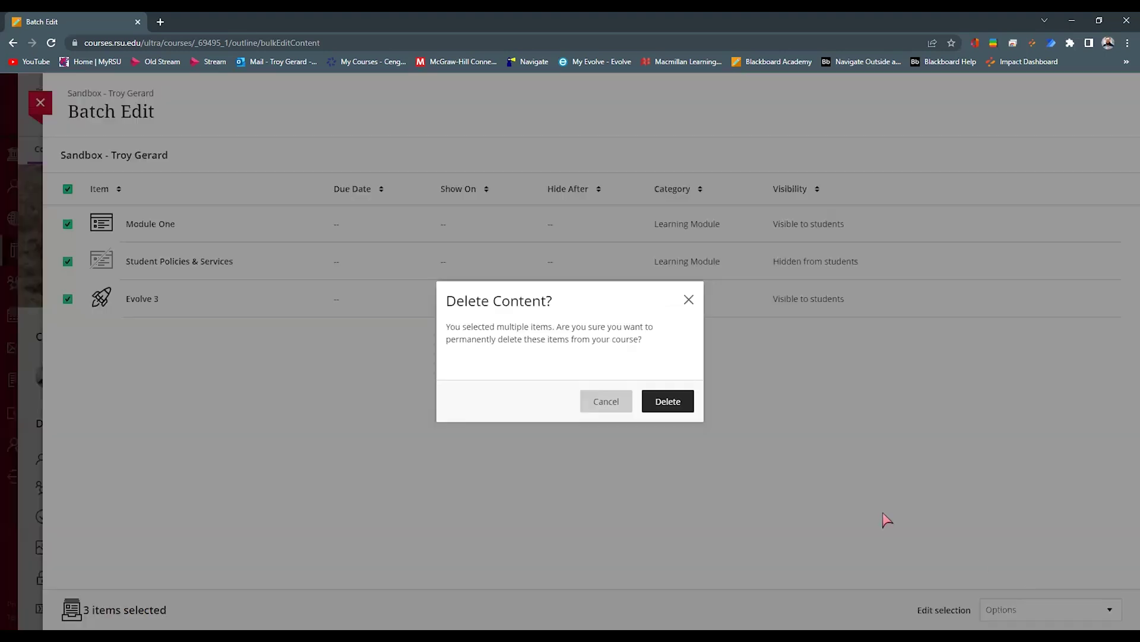
pyautogui.click(672, 404)
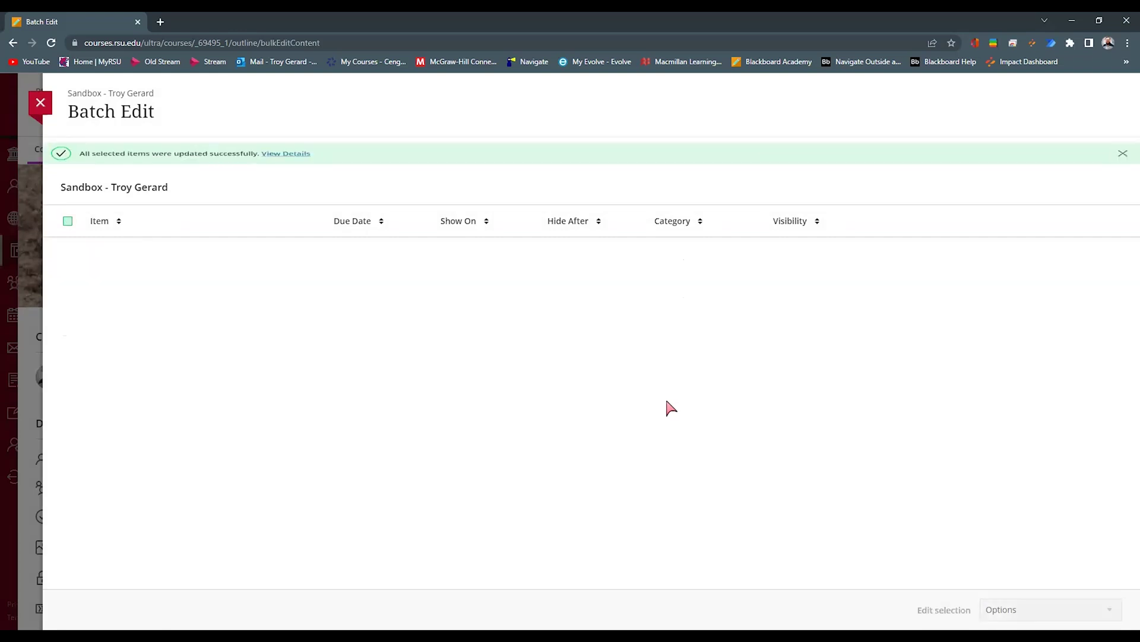
pyautogui.click(45, 109)
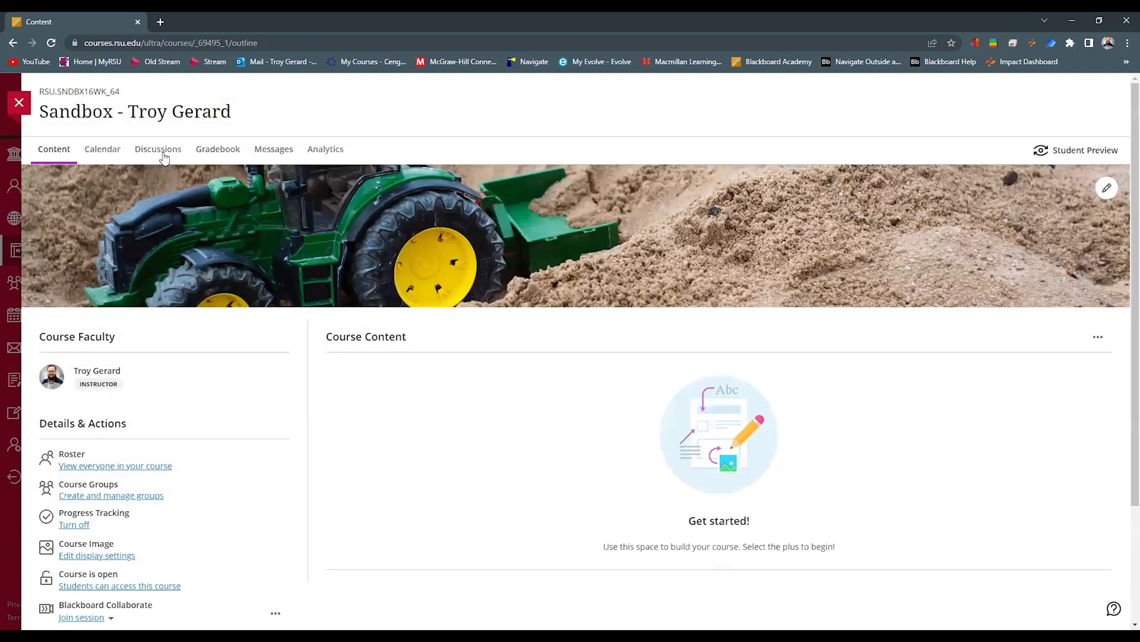
# - Delete the Example Discussion and Explore a Discussion discussions, then go to the gradebook
pyautogui.click(162, 152)
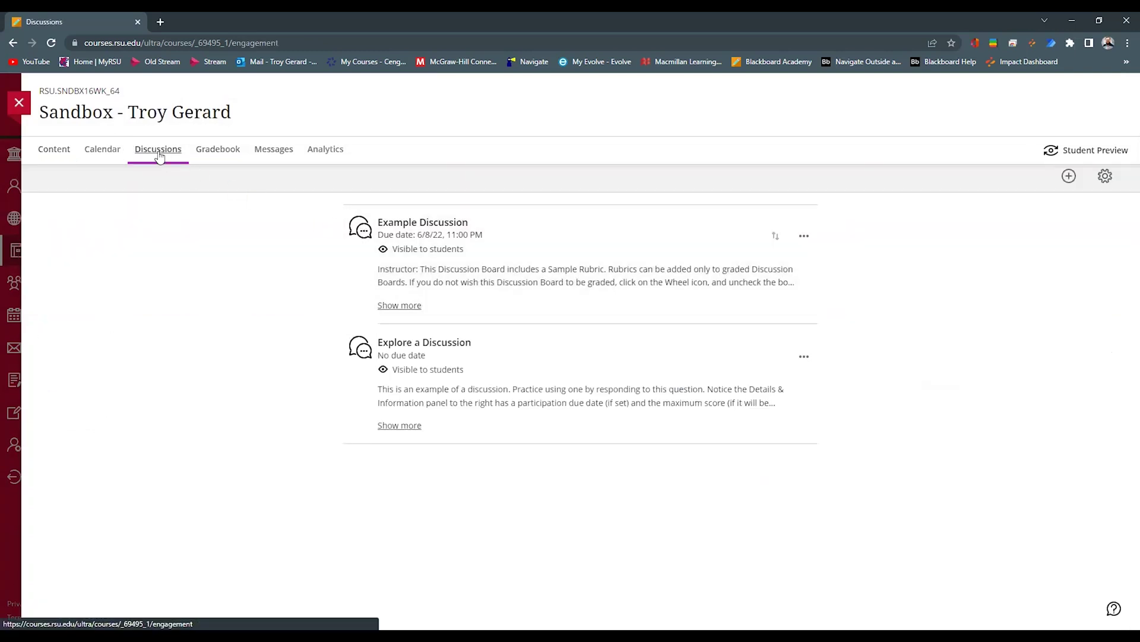
pyautogui.press('F5')
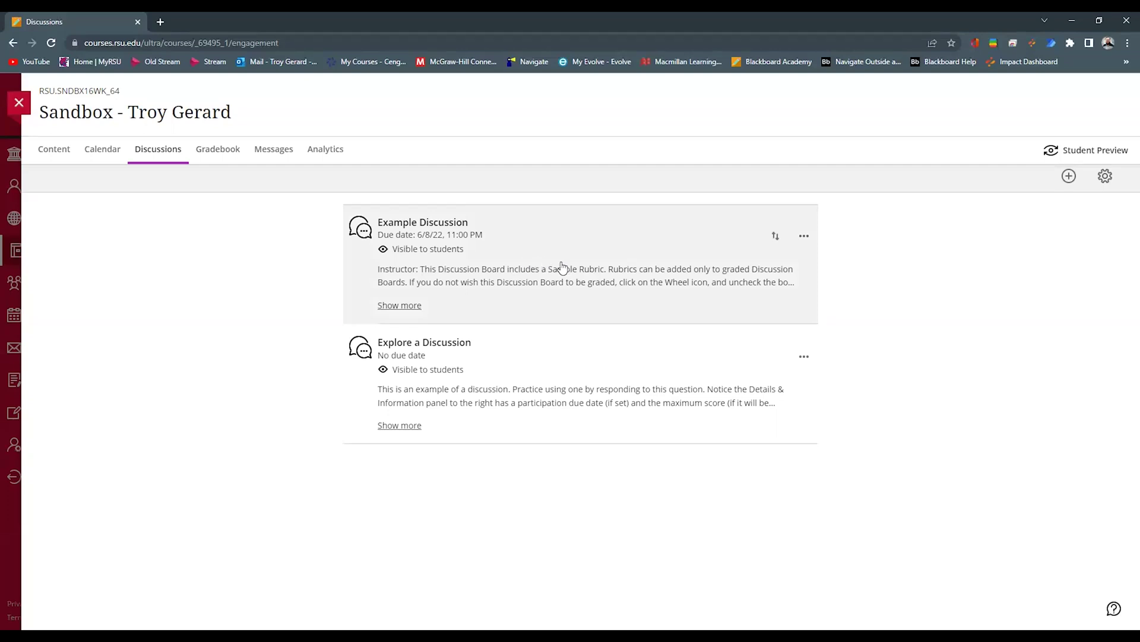
pyautogui.click(805, 237)
pyautogui.click(705, 303)
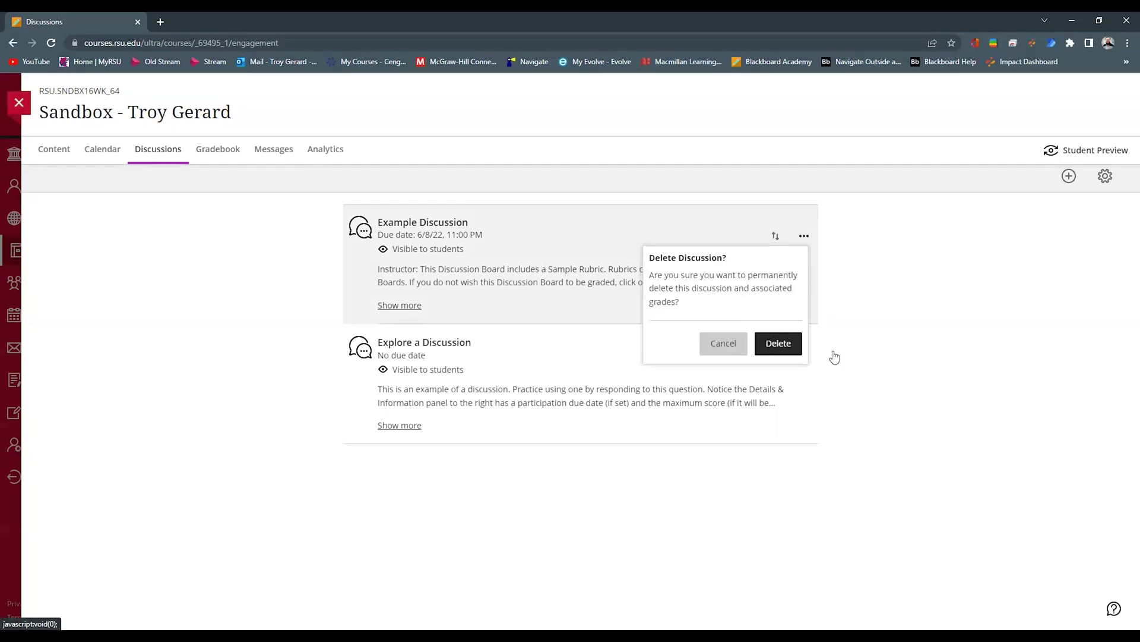
pyautogui.click(778, 349)
pyautogui.click(804, 235)
pyautogui.click(678, 303)
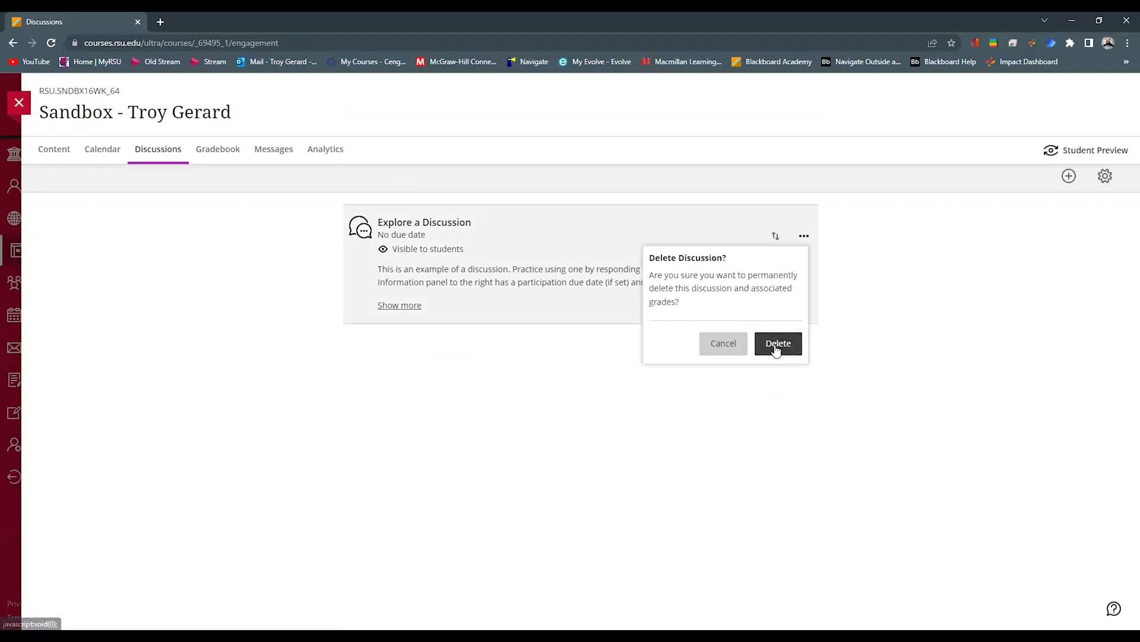
pyautogui.click(775, 341)
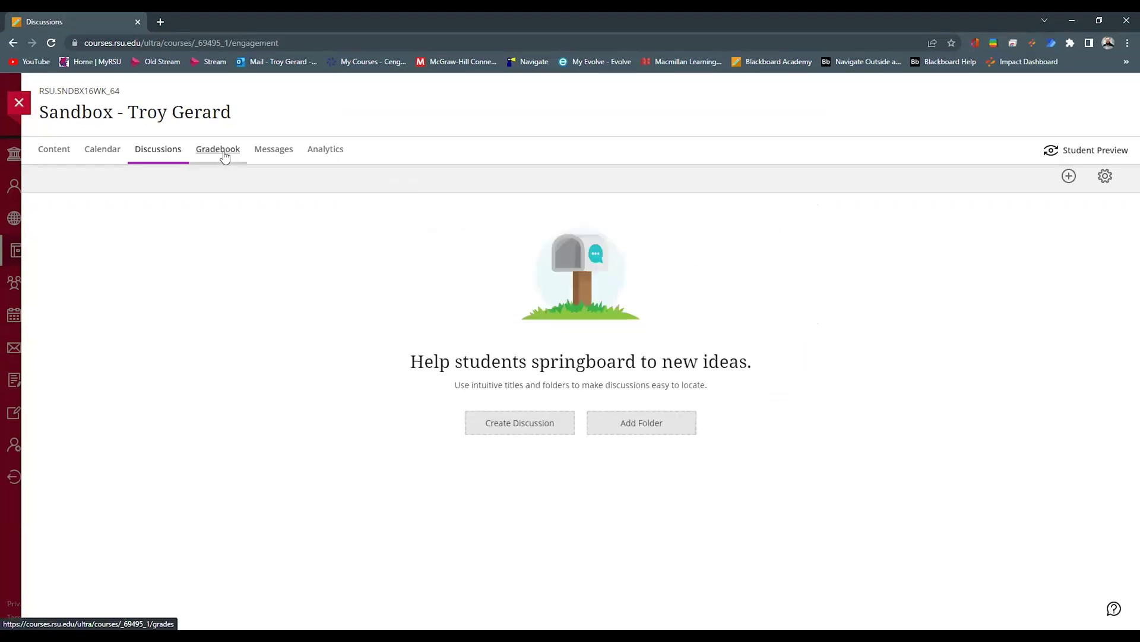
pyautogui.click(224, 152)
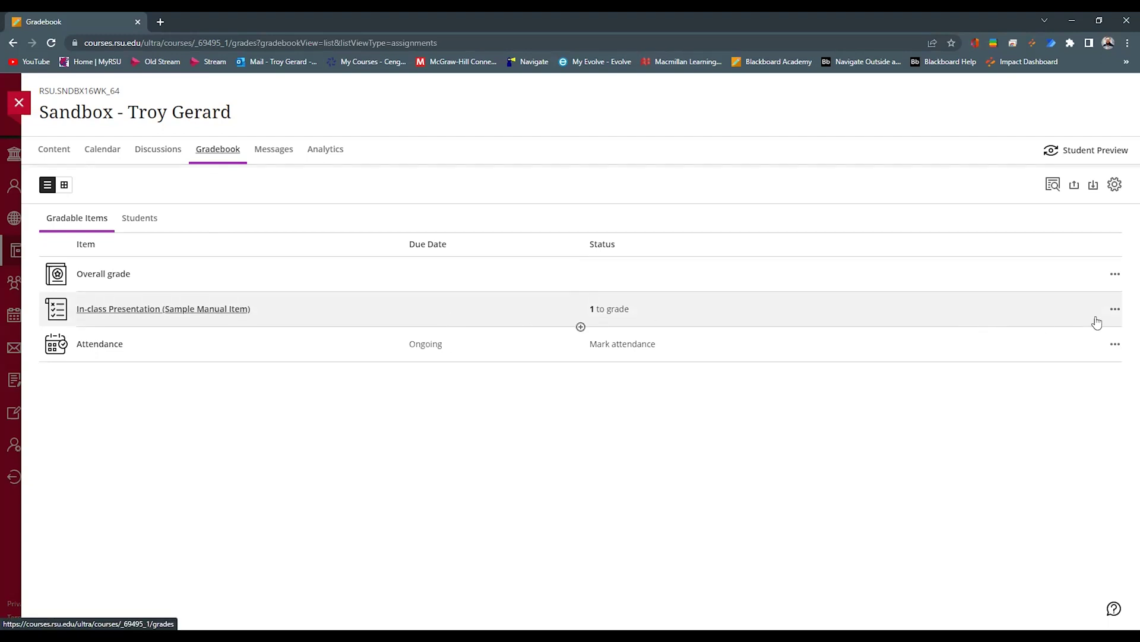
# - Delete the In-class Presentation grade item and return to the empty Content page
pyautogui.click(1116, 315)
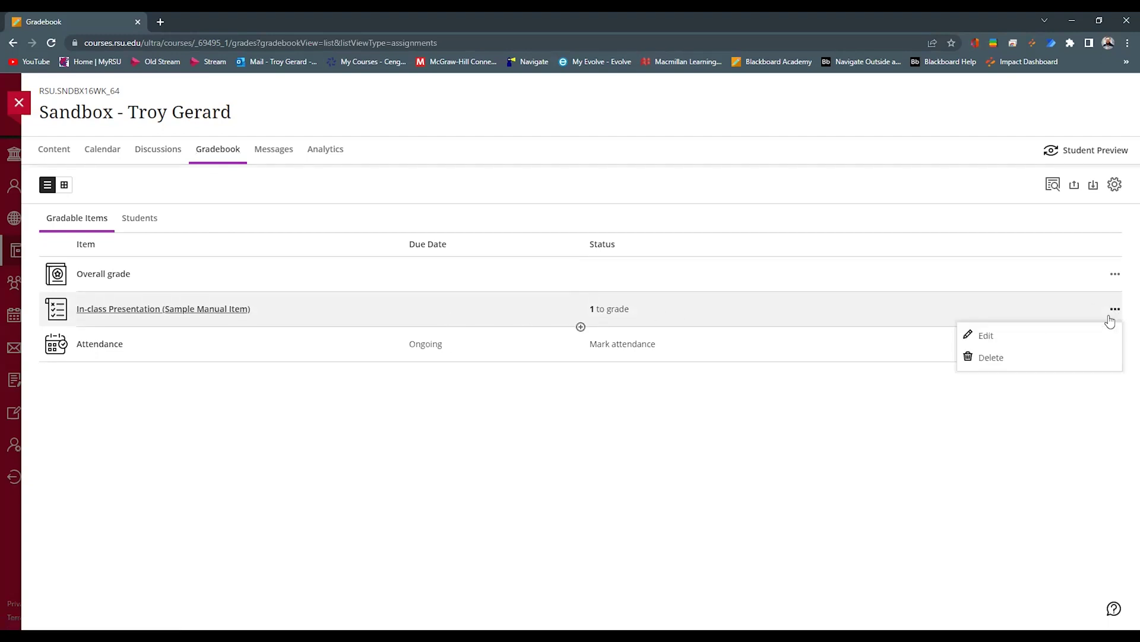
pyautogui.click(1012, 359)
pyautogui.click(1092, 420)
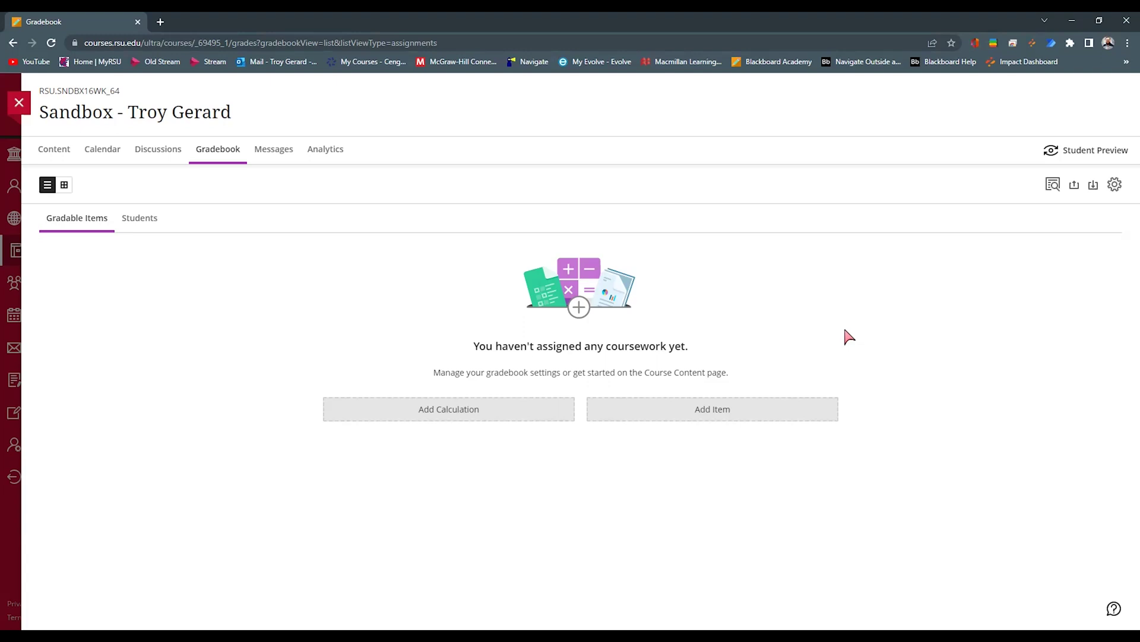
pyautogui.click(505, 416)
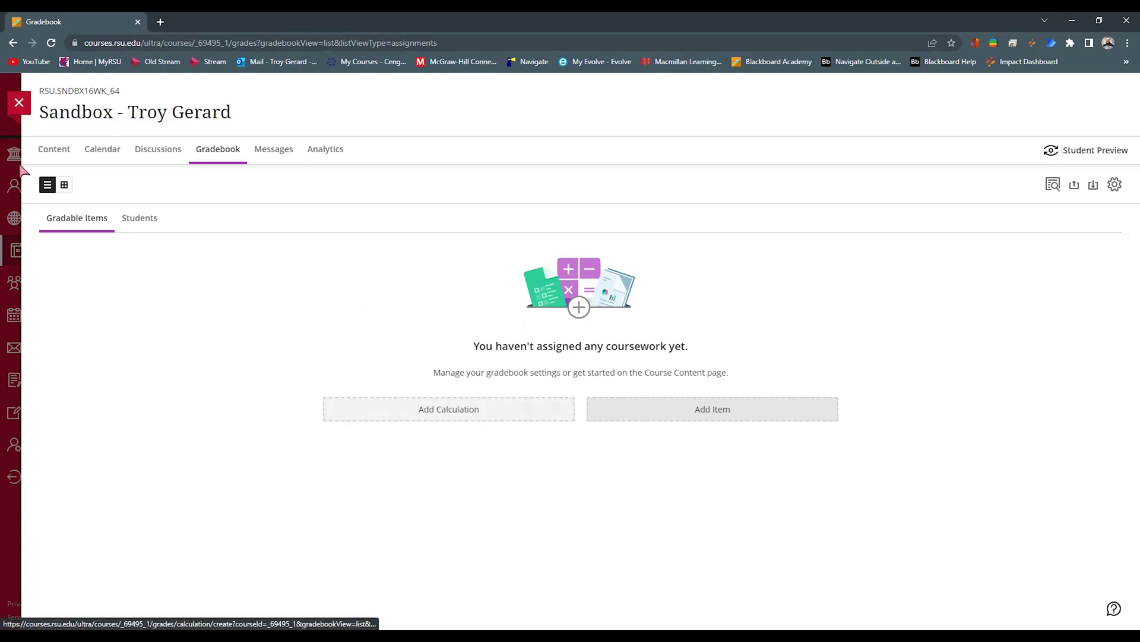
pyautogui.click(41, 152)
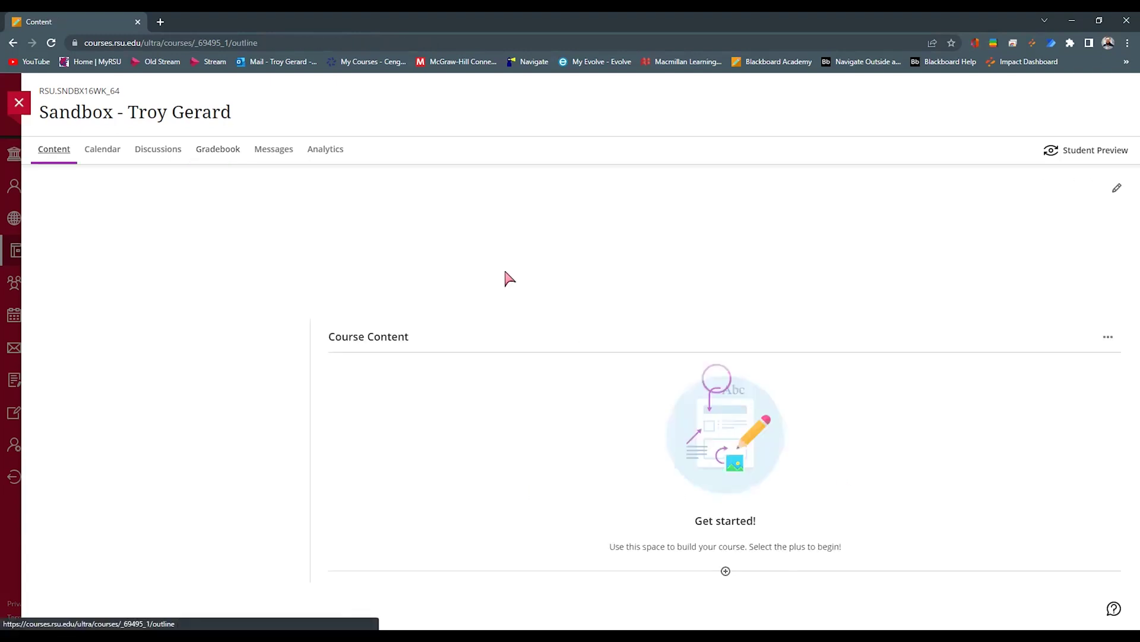
pyautogui.scroll(-2, 579, 280)
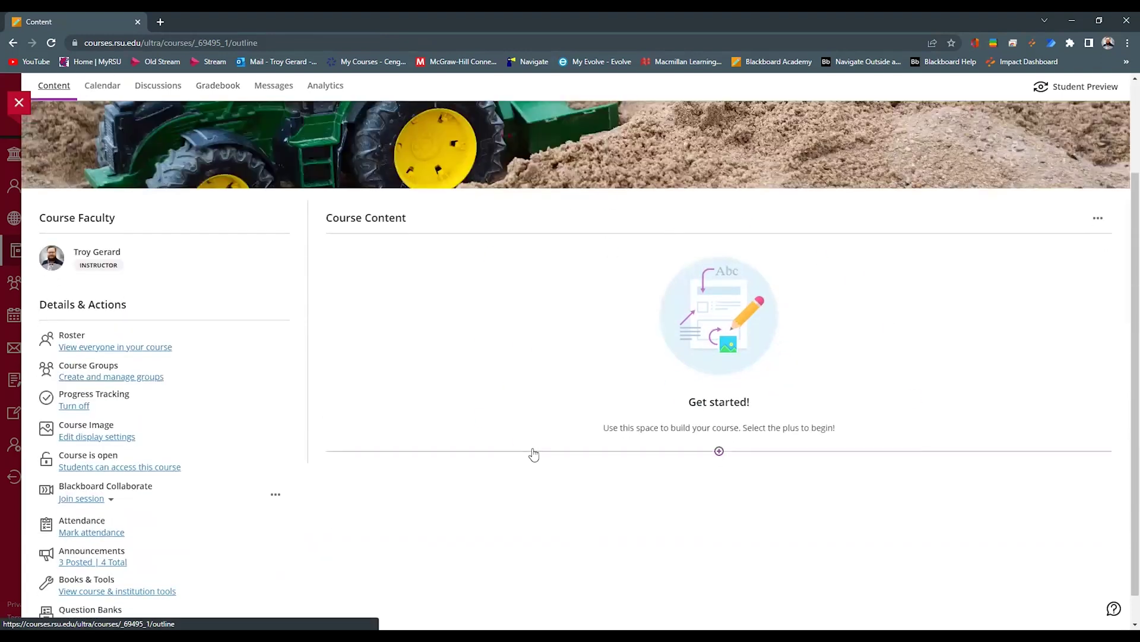
pyautogui.scroll(1, 556, 465)
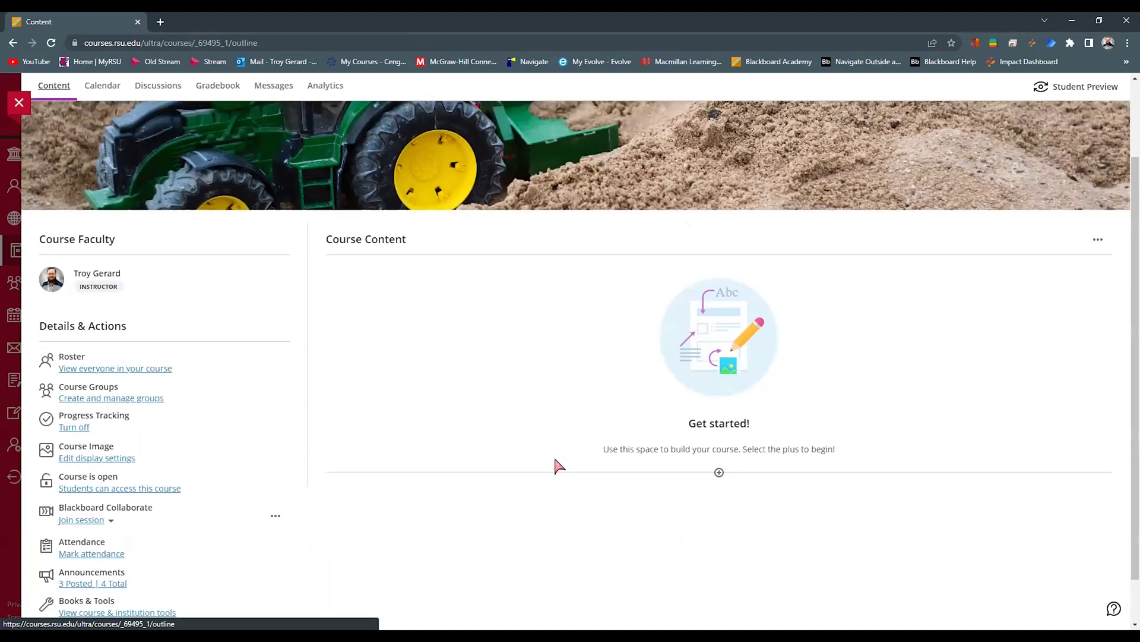
pyautogui.scroll(2, 558, 465)
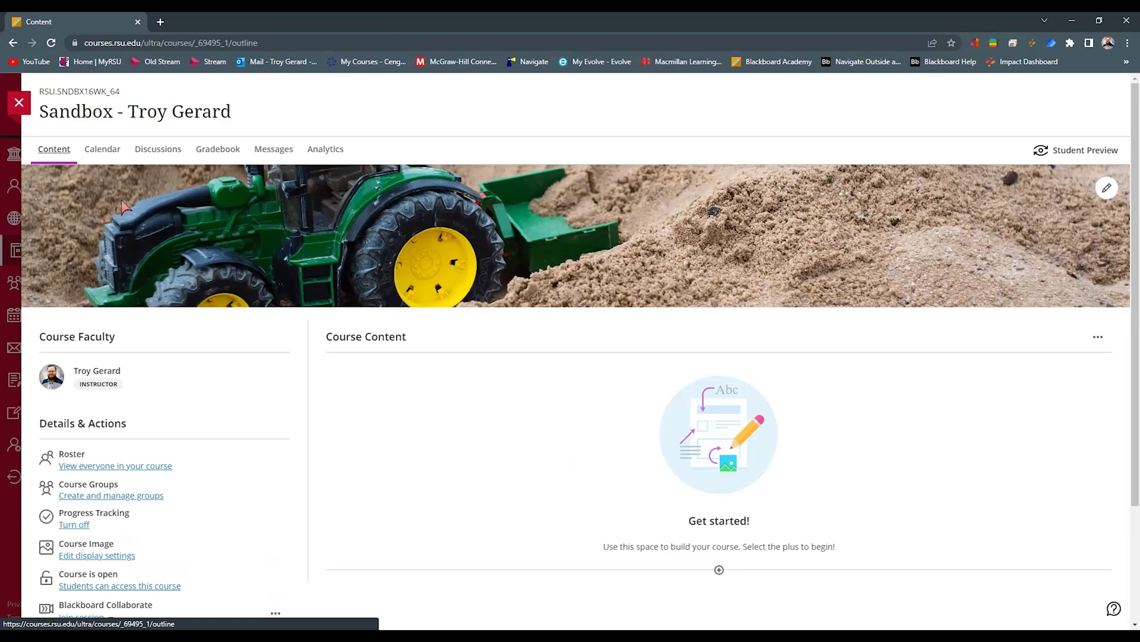
pyautogui.click(18, 102)
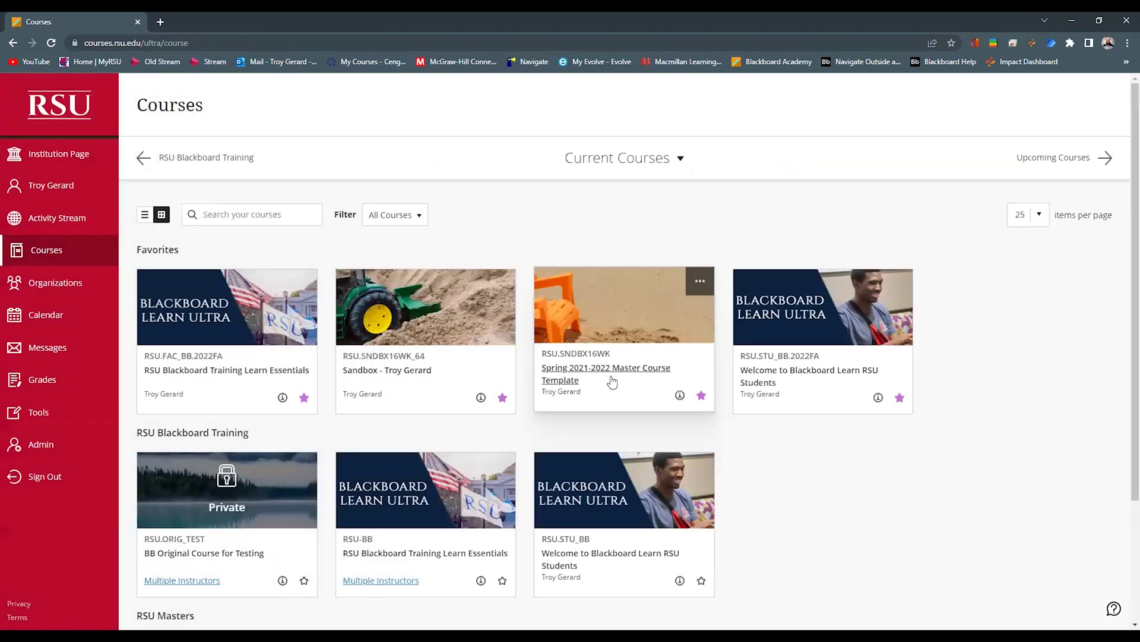
pyautogui.click(612, 381)
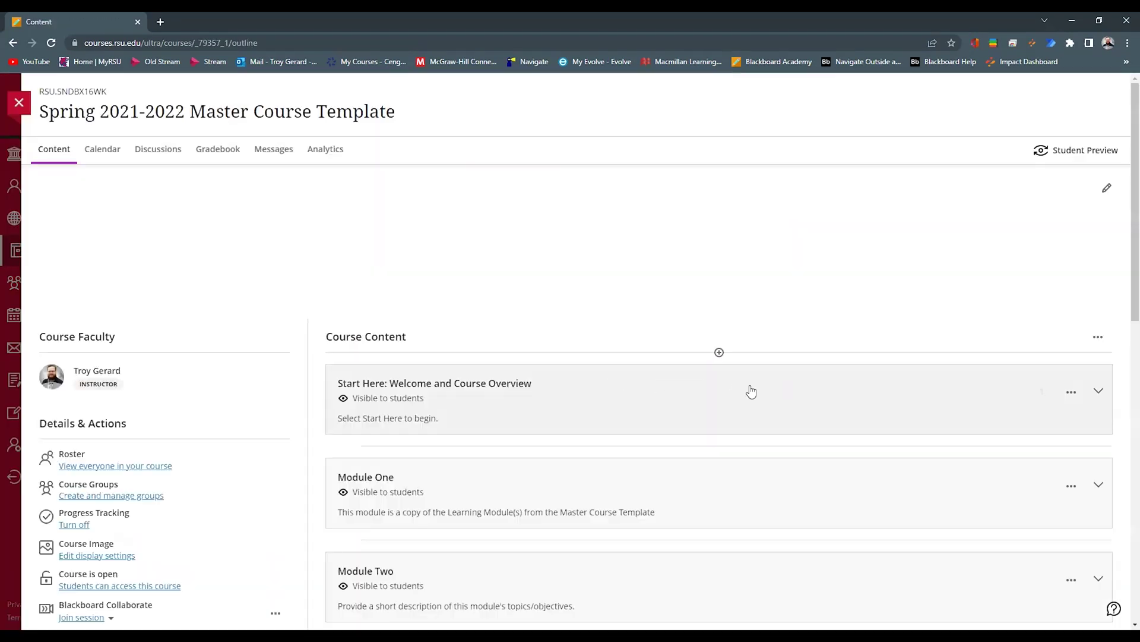
pyautogui.scroll(-4, 752, 390)
pyautogui.scroll(-8, 754, 392)
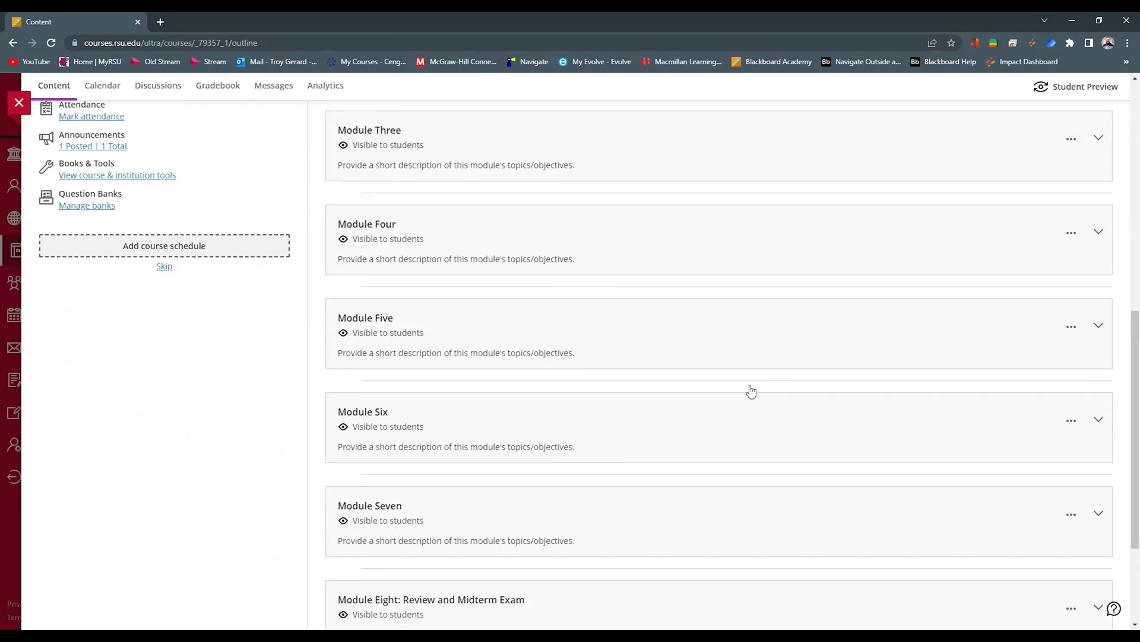
pyautogui.scroll(-7, 746, 393)
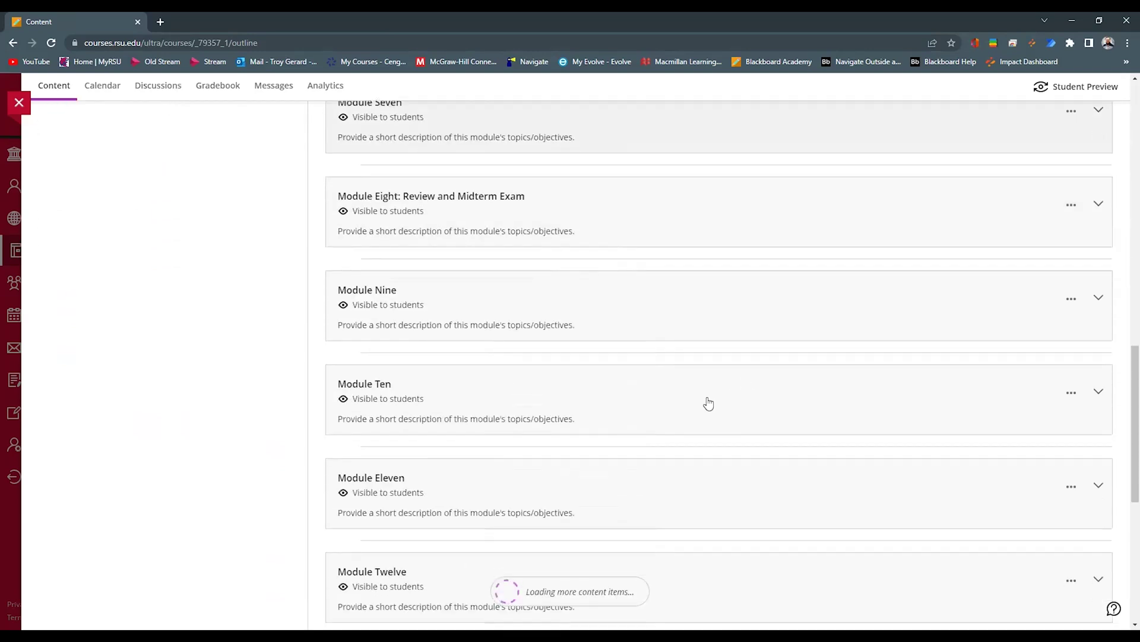
pyautogui.scroll(13, 642, 426)
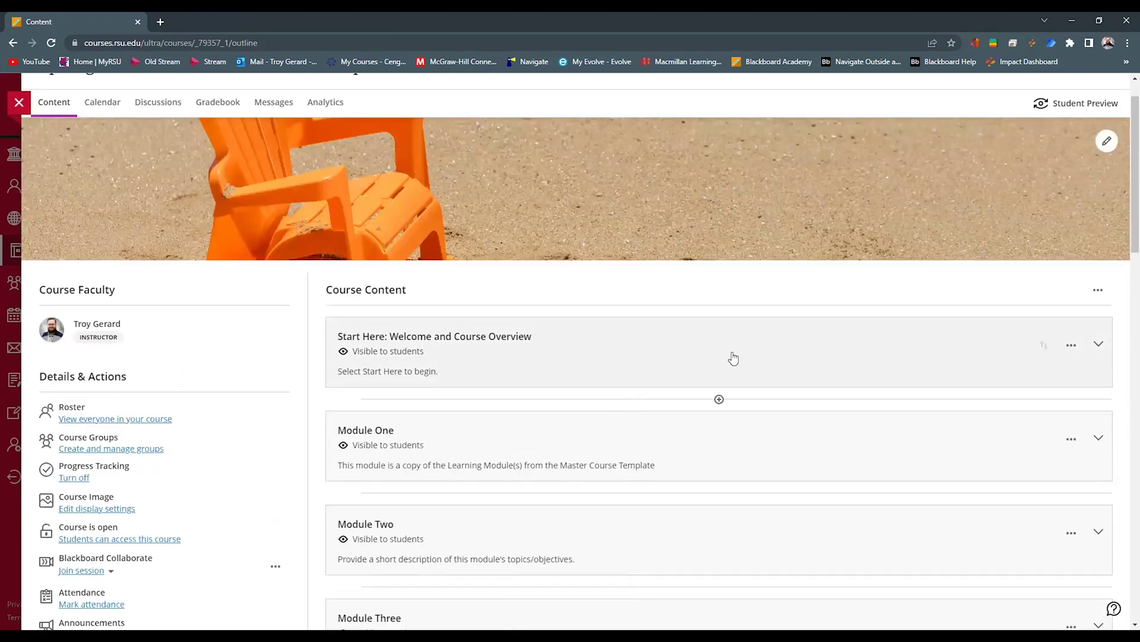
pyautogui.scroll(2, 945, 340)
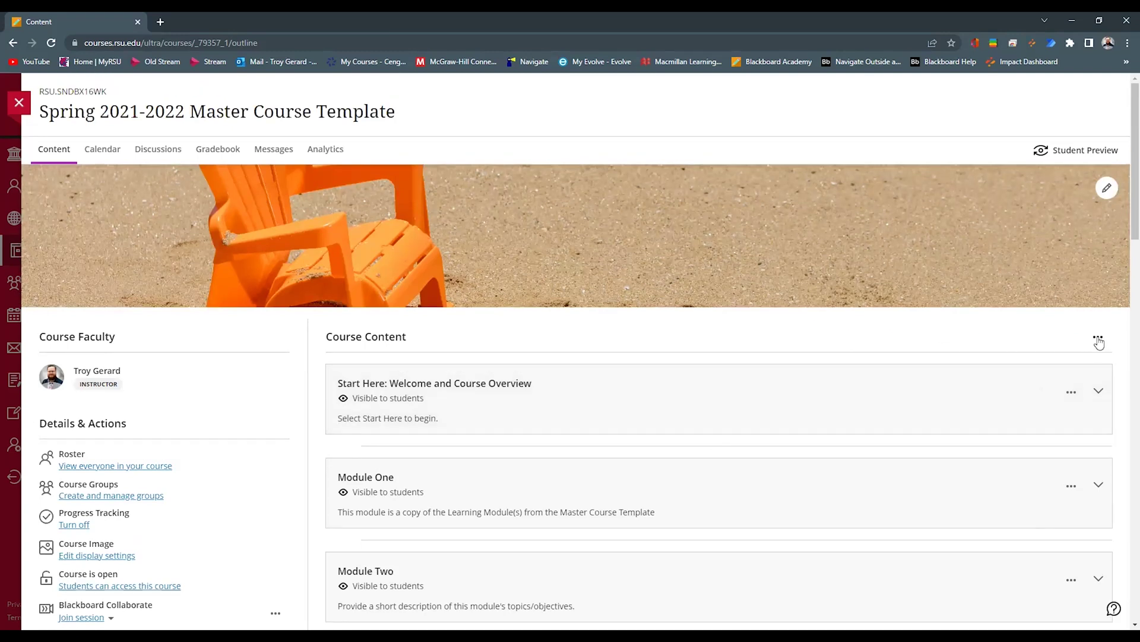
# - Start a new course package export of the Spring 2021-2022 Master Course Template
pyautogui.click(1099, 339)
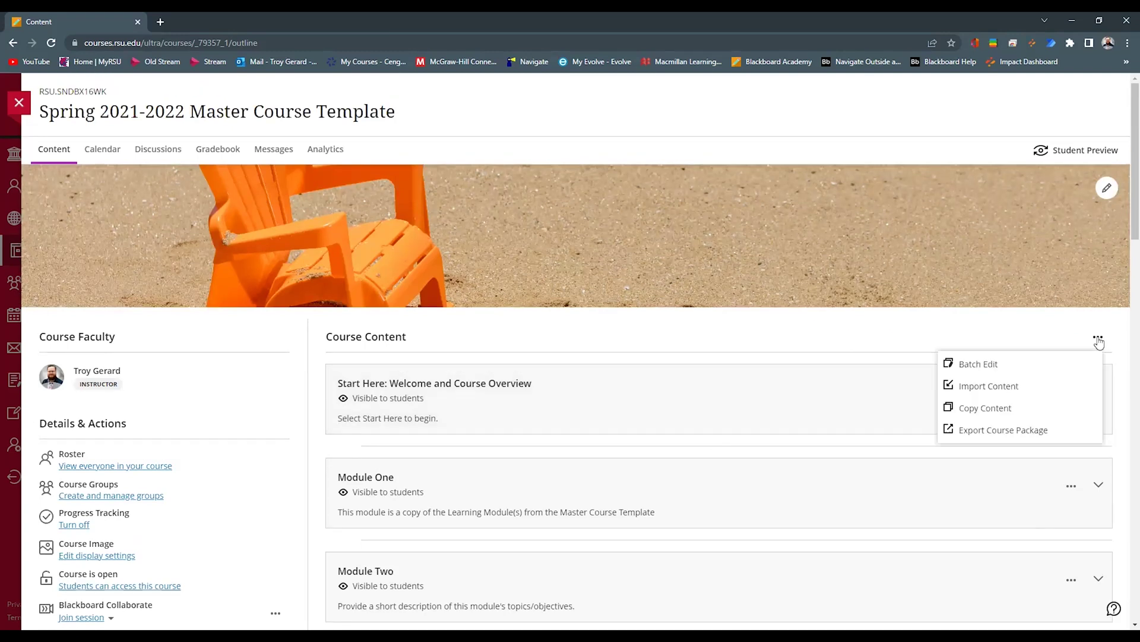
pyautogui.click(993, 435)
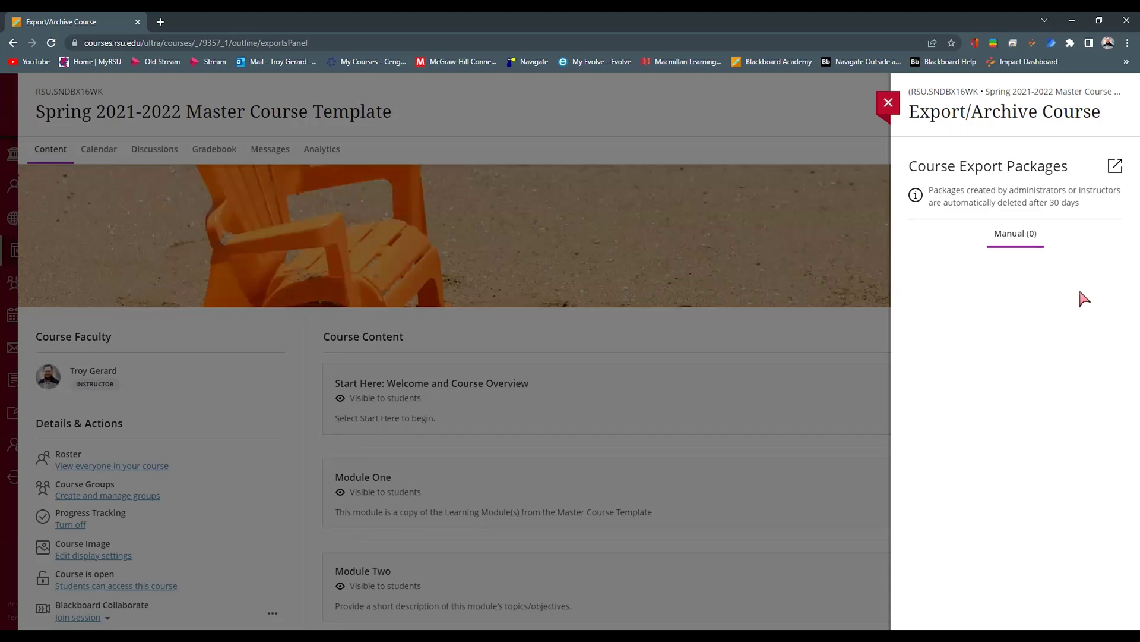
pyautogui.click(1115, 169)
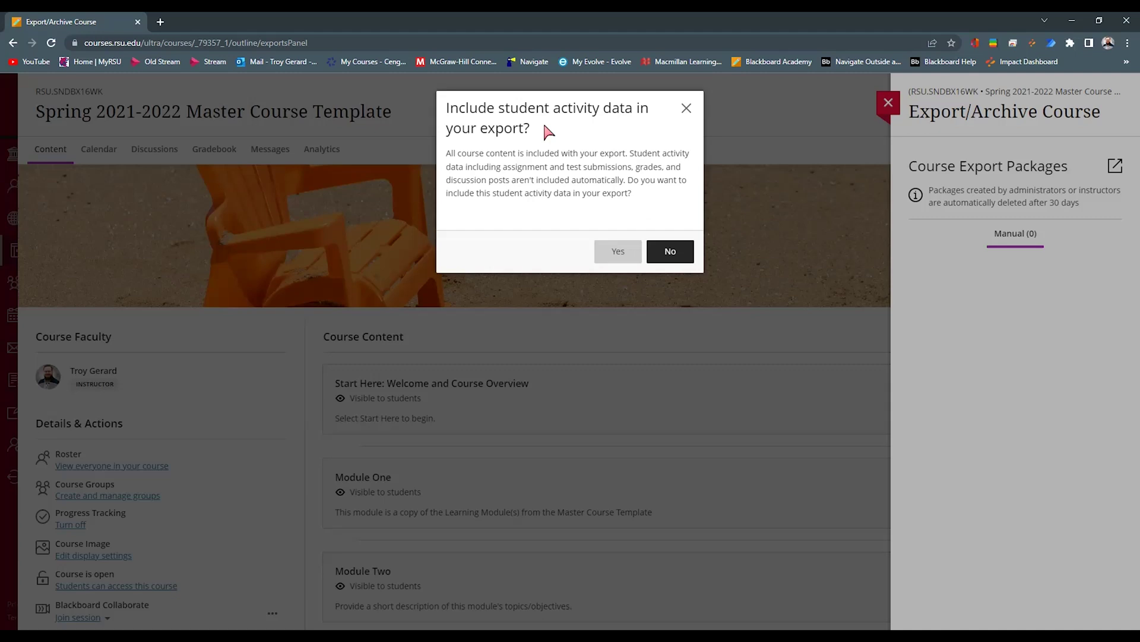
# - Export without student activity data and download ExportFile_RSU.SNDBX16WK once it's listed
pyautogui.click(659, 255)
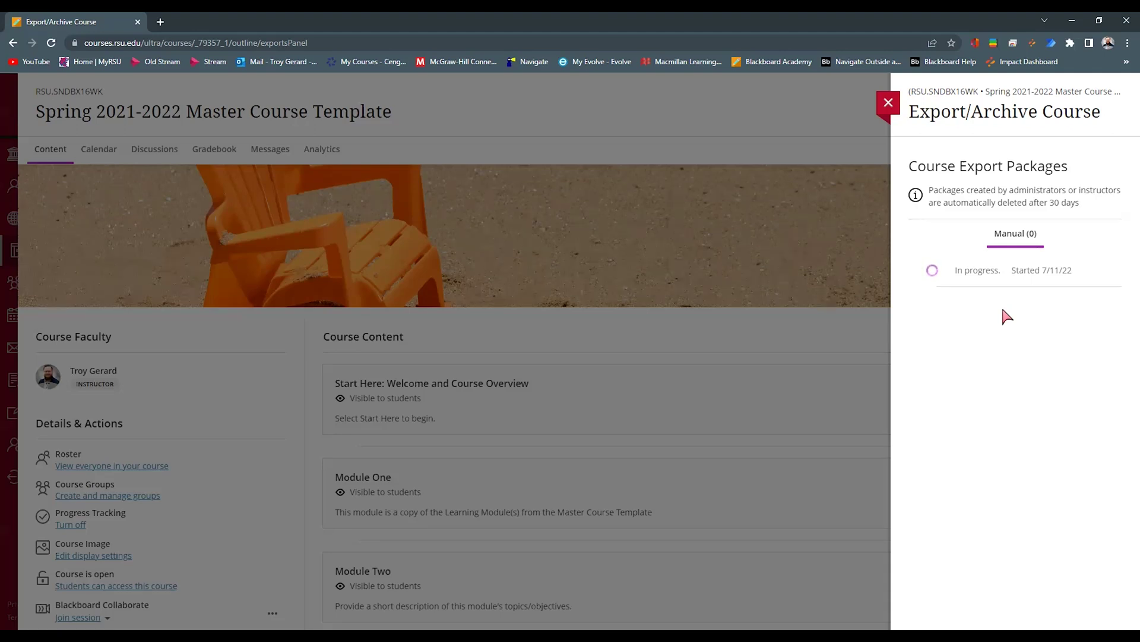
pyautogui.press('F5')
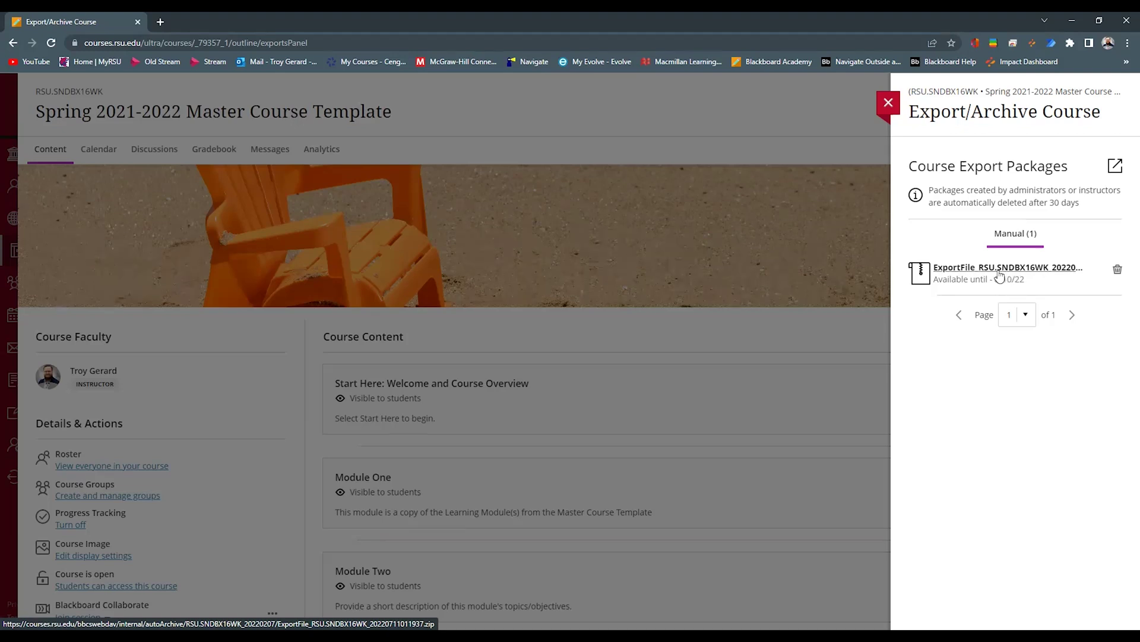
pyautogui.click(1000, 275)
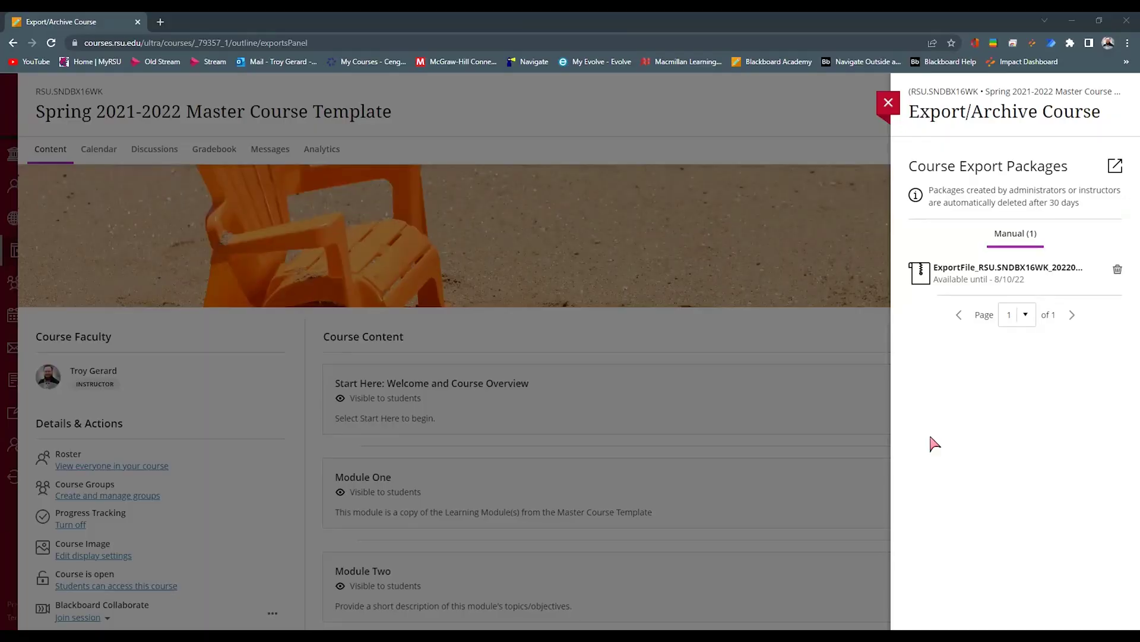
# - Close the master template, open the Sandbox course, and show its Import Content options
pyautogui.click(889, 103)
pyautogui.click(22, 113)
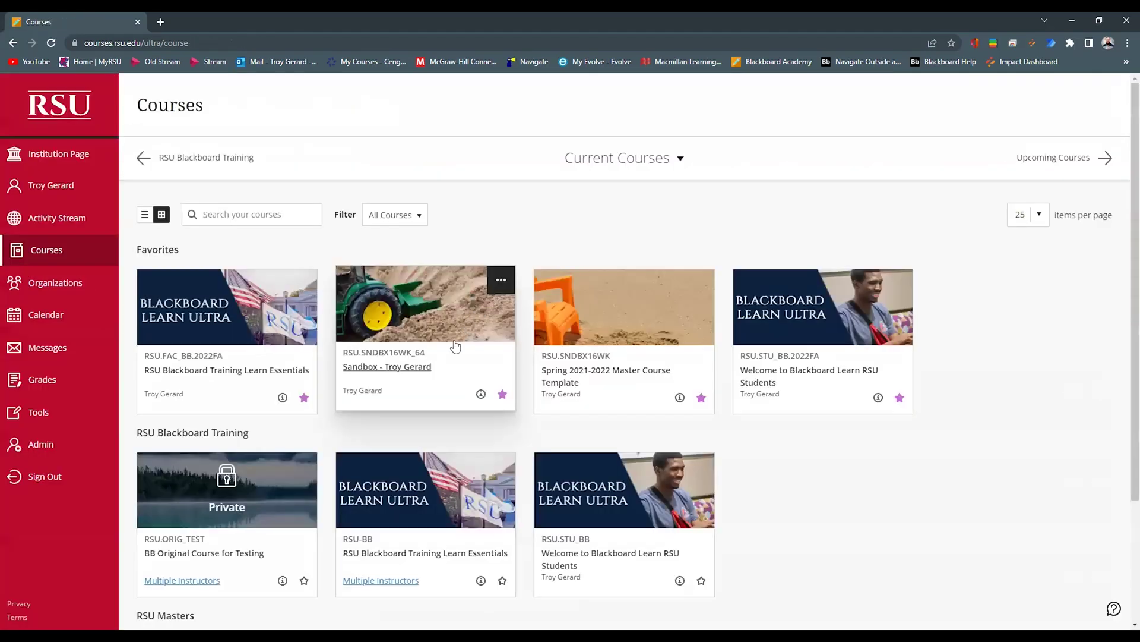
pyautogui.click(453, 352)
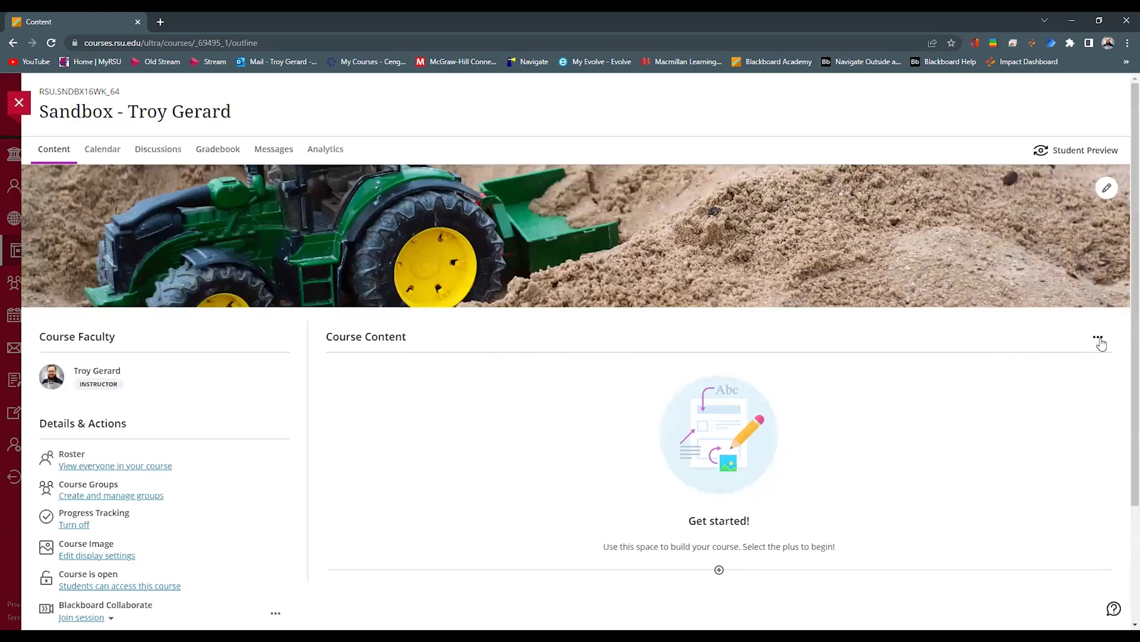
pyautogui.click(1098, 337)
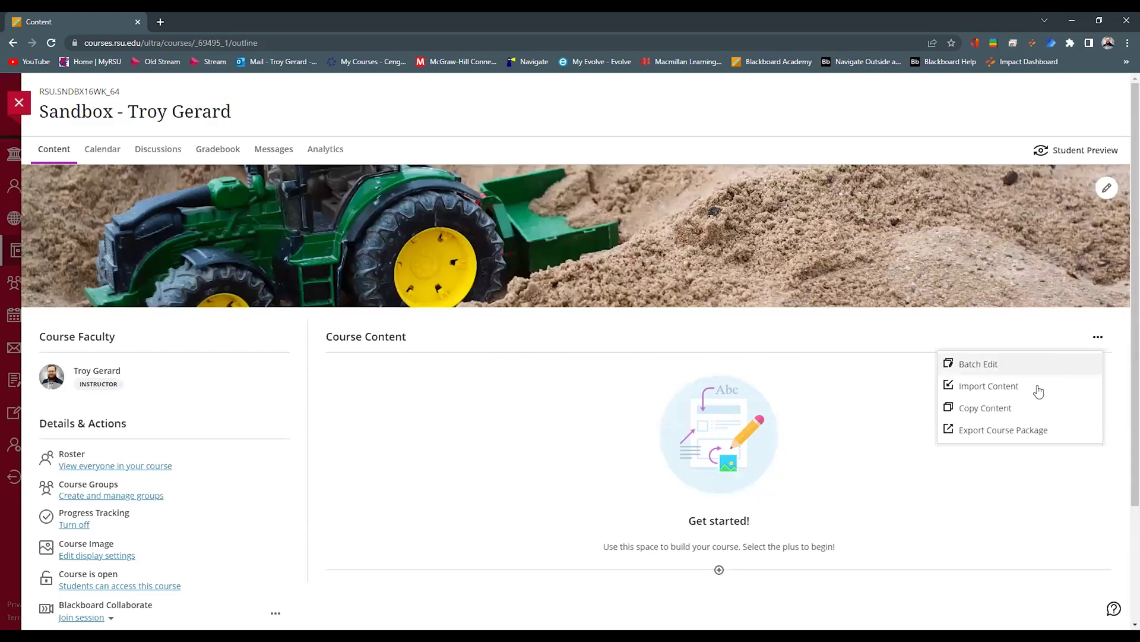
pyautogui.click(1015, 393)
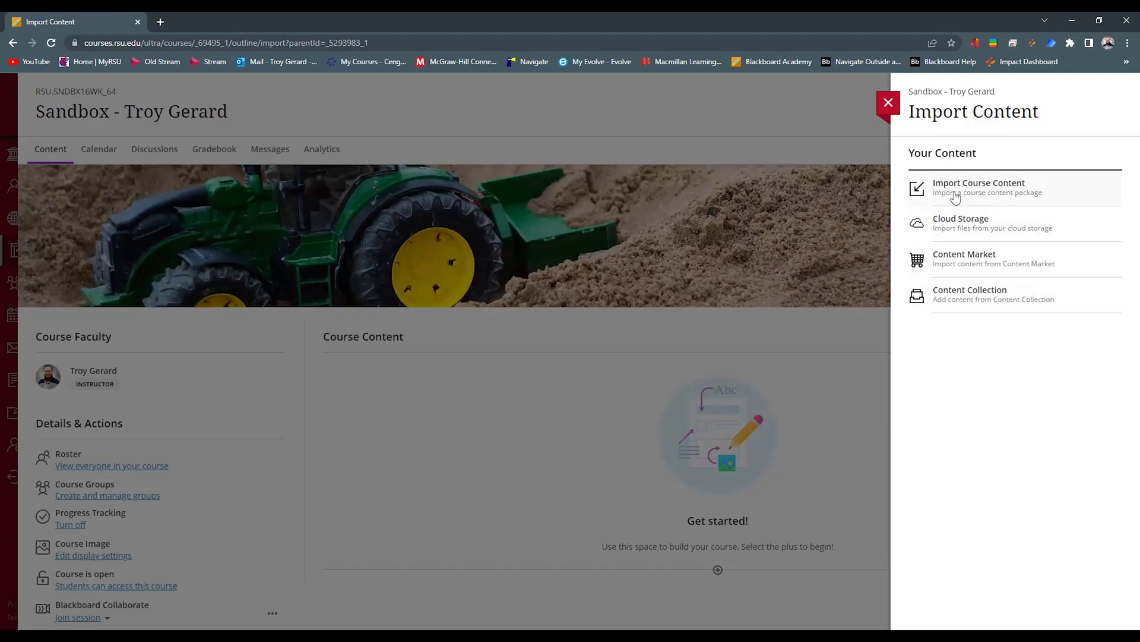
# - Import the ExportFile_RSU.SNDBX16WK zip from Downloads as course content
pyautogui.click(989, 186)
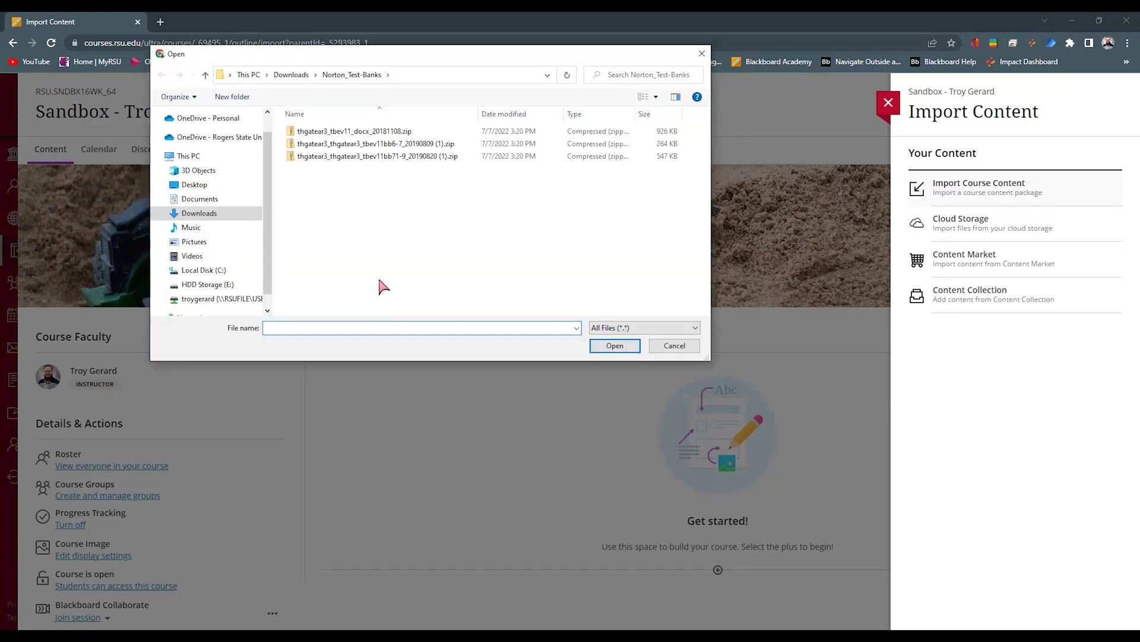
pyautogui.click(209, 217)
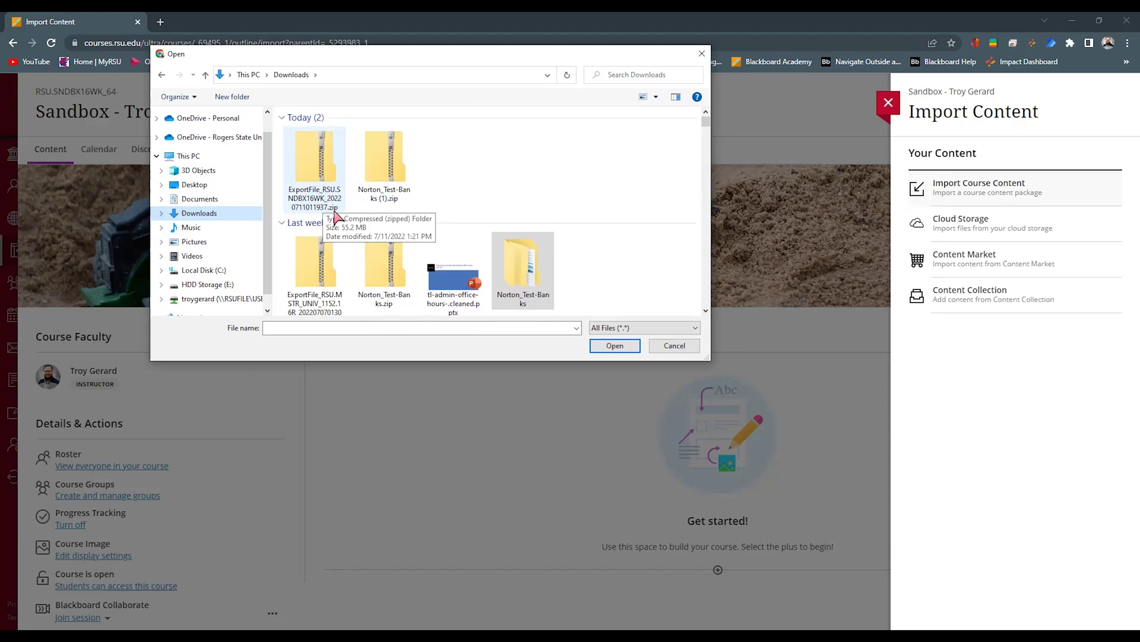
pyautogui.click(326, 174)
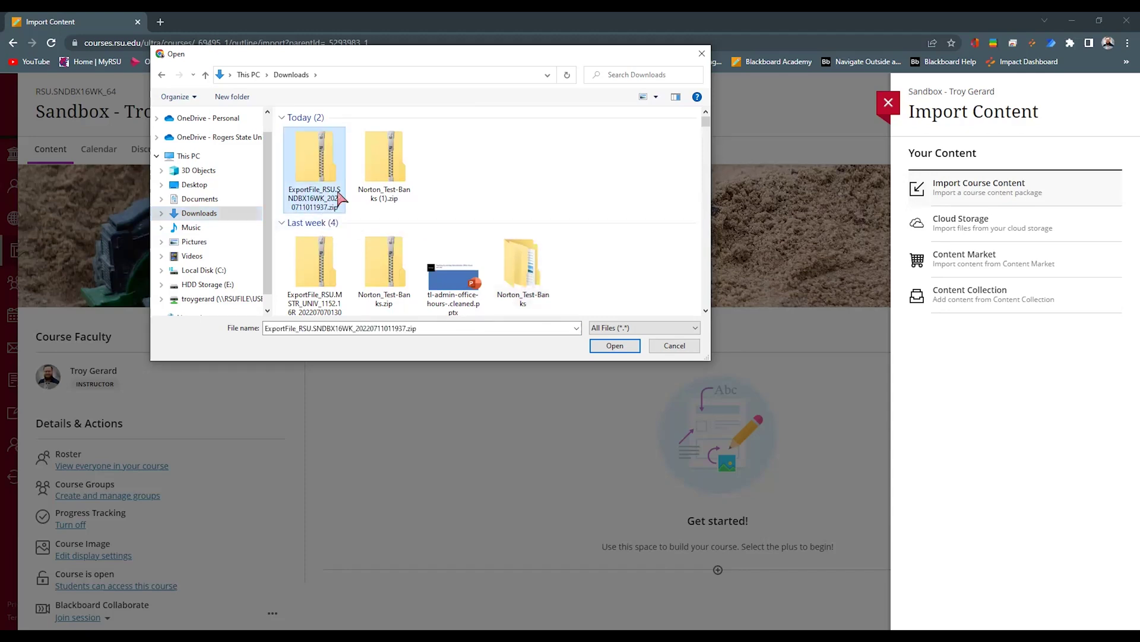
pyautogui.click(615, 347)
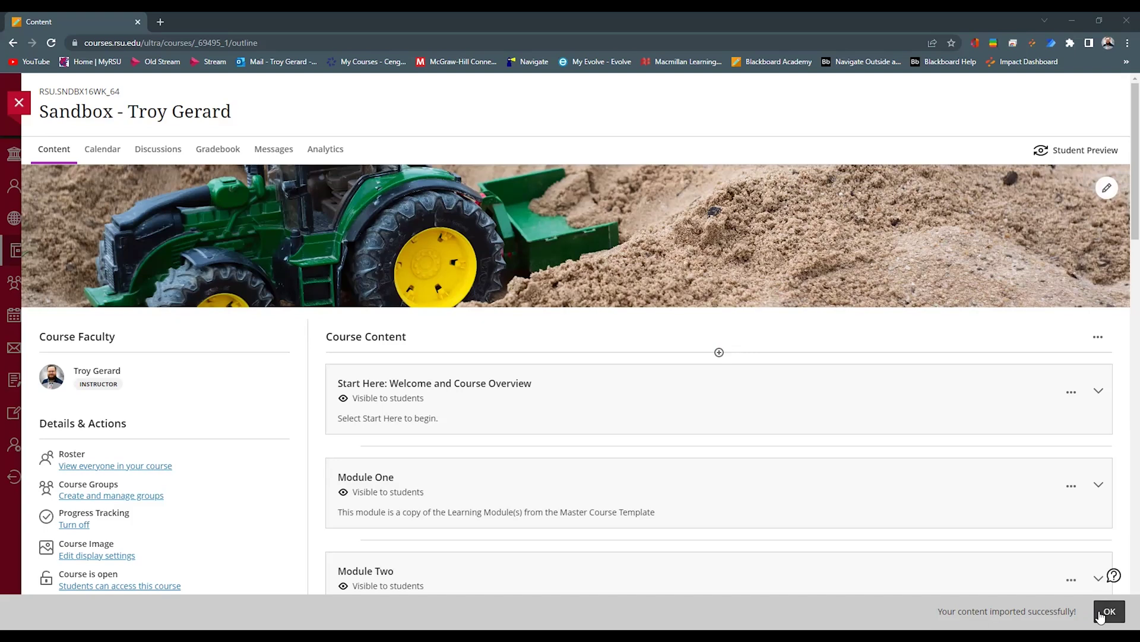
pyautogui.scroll(-4, 471, 412)
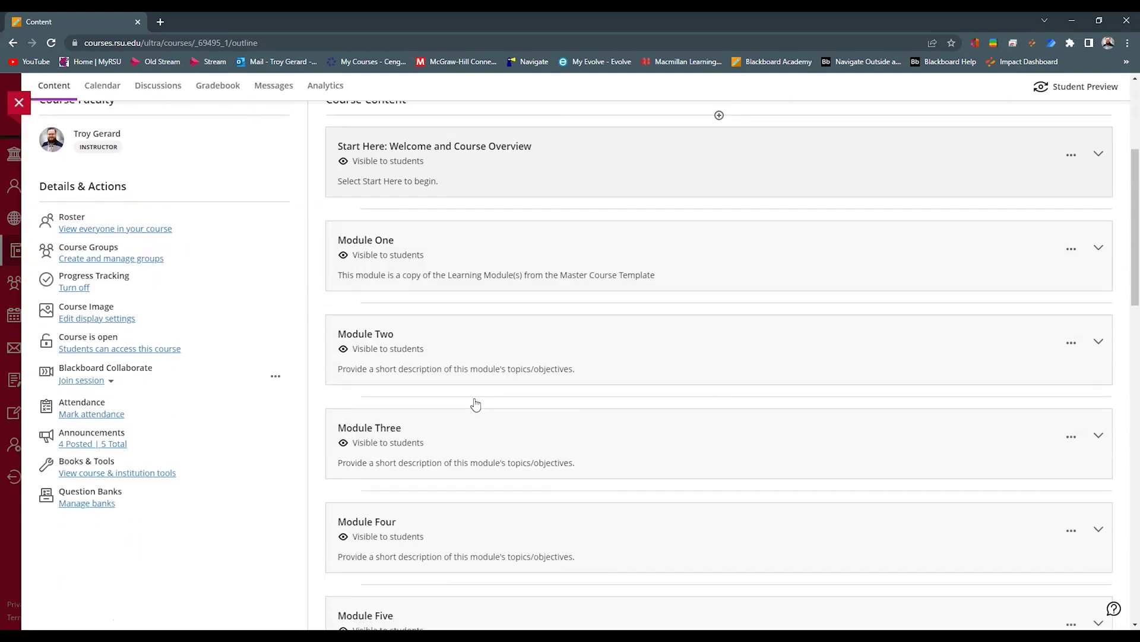
pyautogui.click(582, 332)
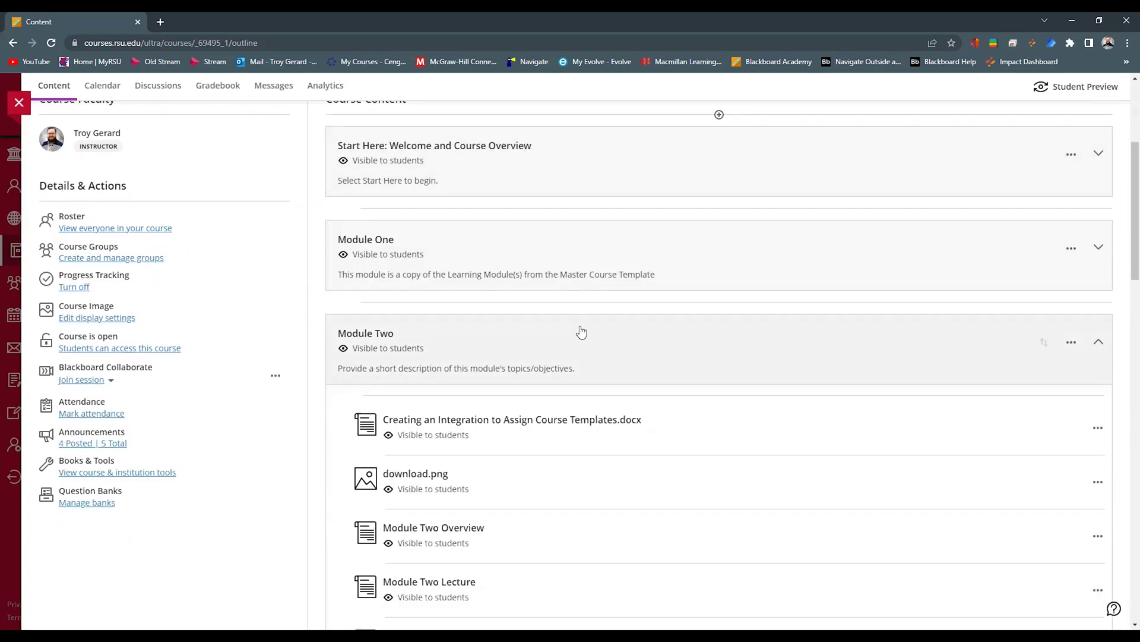
pyautogui.scroll(-4, 582, 332)
pyautogui.scroll(2, 576, 331)
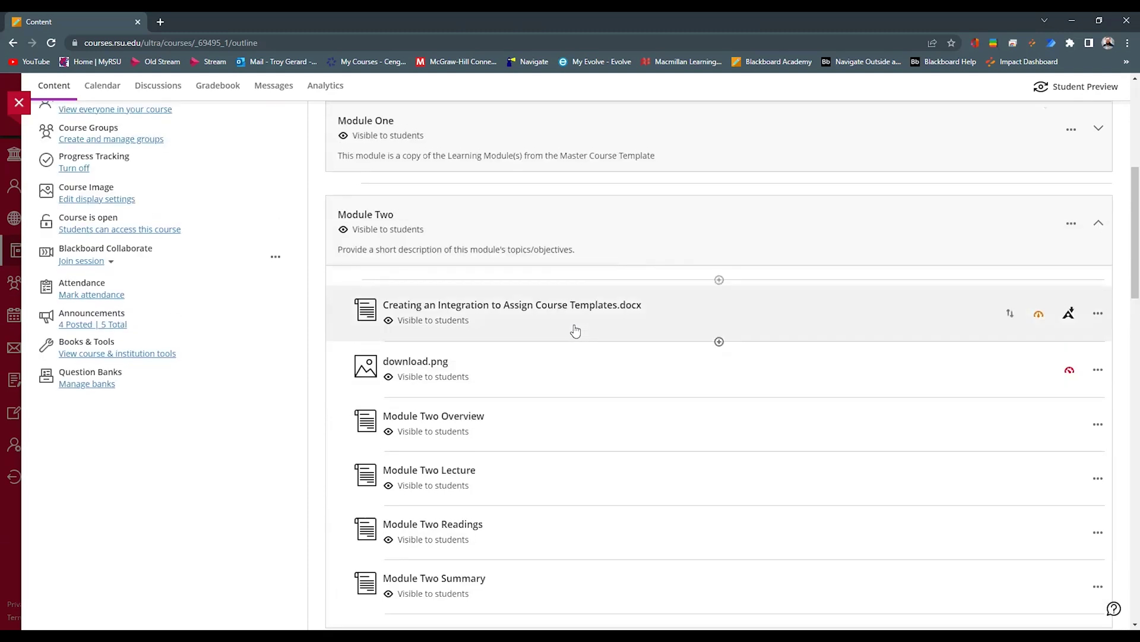
pyautogui.scroll(2, 576, 330)
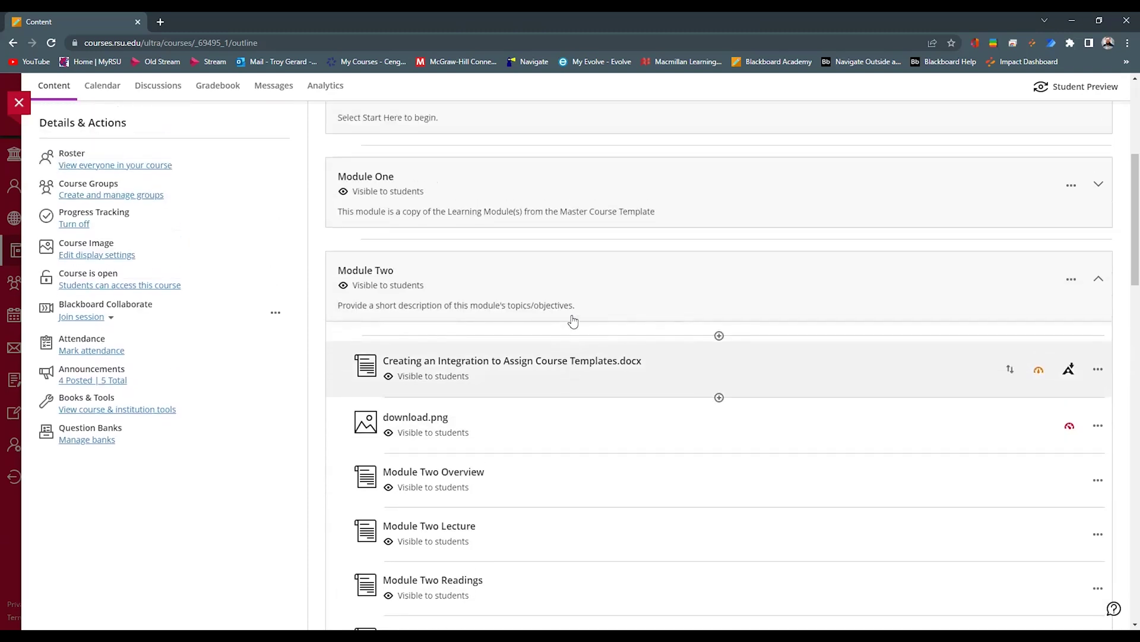
pyautogui.click(578, 337)
pyautogui.scroll(3, 629, 333)
pyautogui.scroll(-4, 629, 333)
pyautogui.scroll(-1, 629, 333)
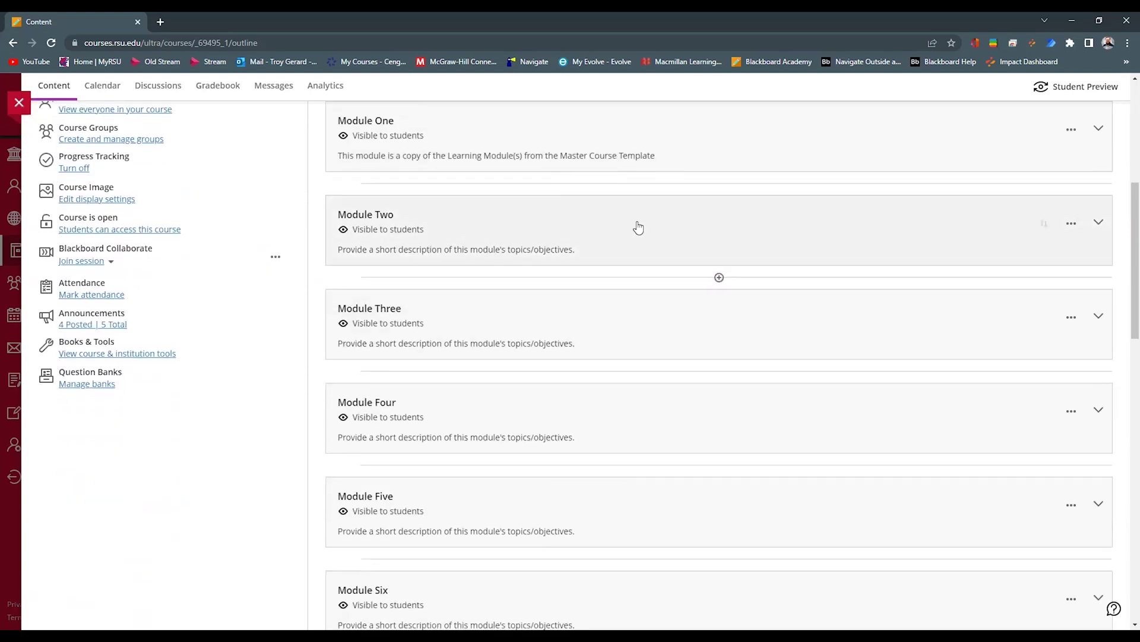
pyautogui.click(624, 228)
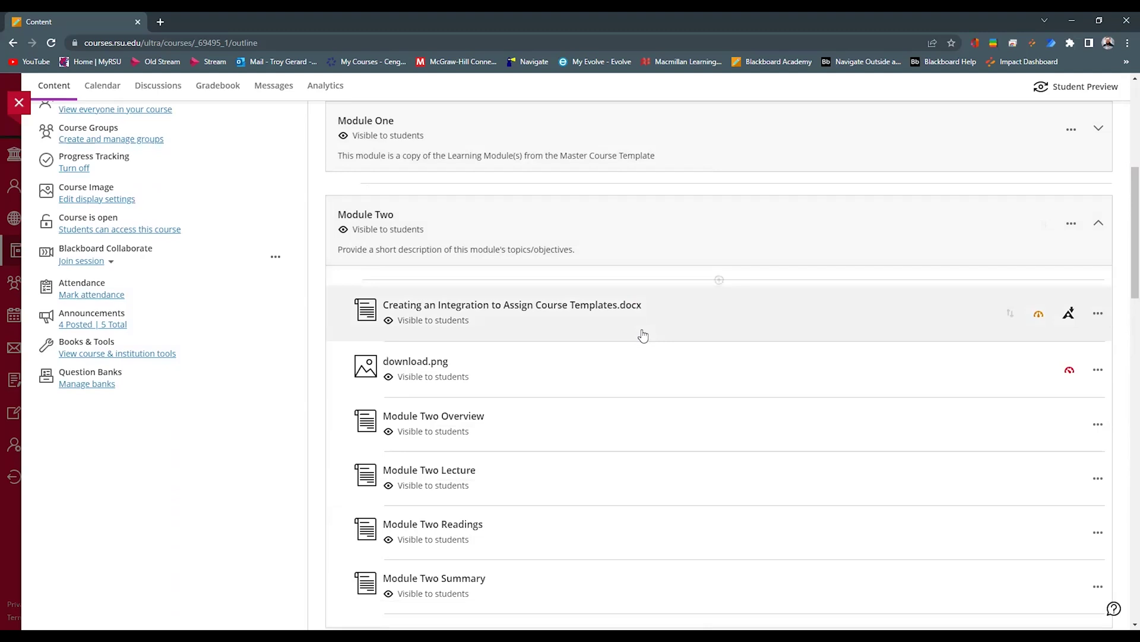
pyautogui.scroll(-2, 653, 297)
pyautogui.scroll(3, 639, 288)
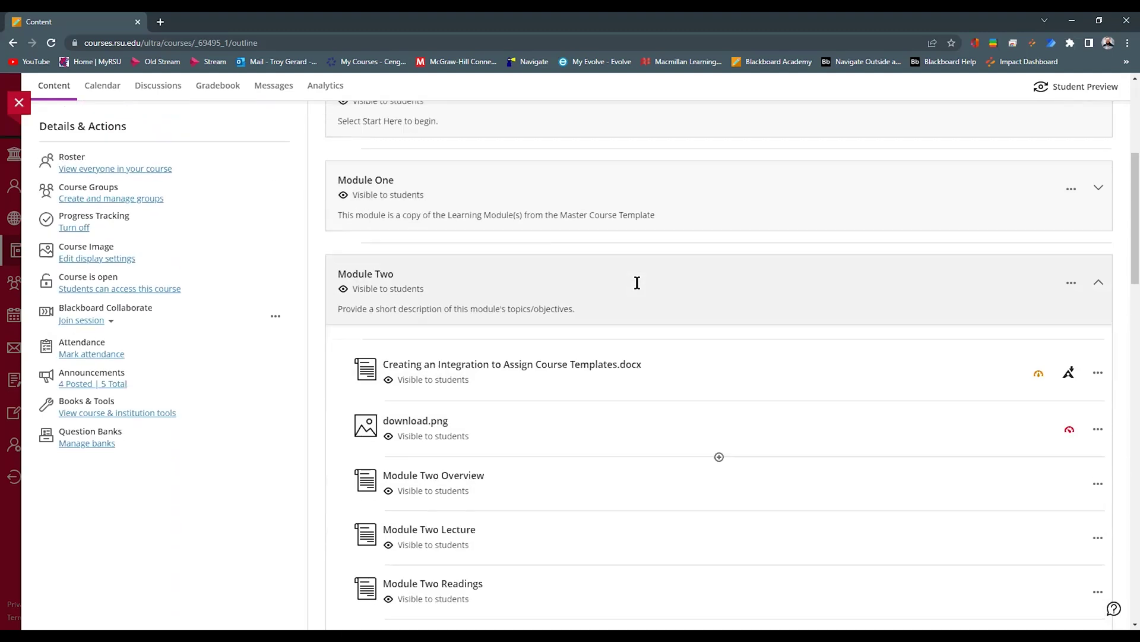
pyautogui.click(630, 294)
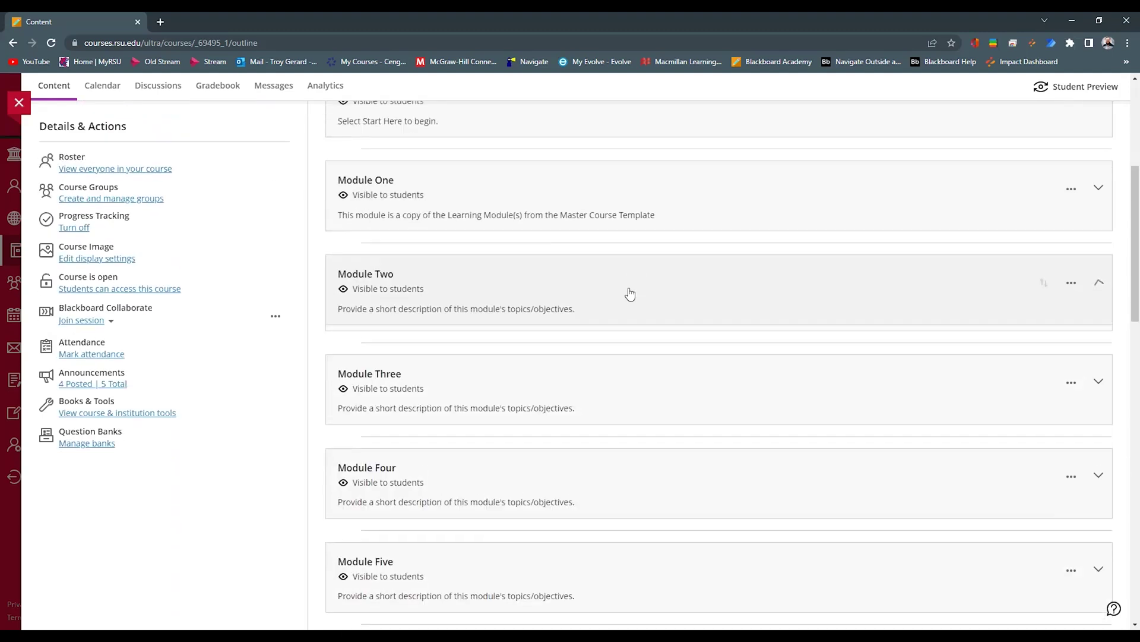
pyautogui.scroll(4, 630, 294)
pyautogui.click(166, 97)
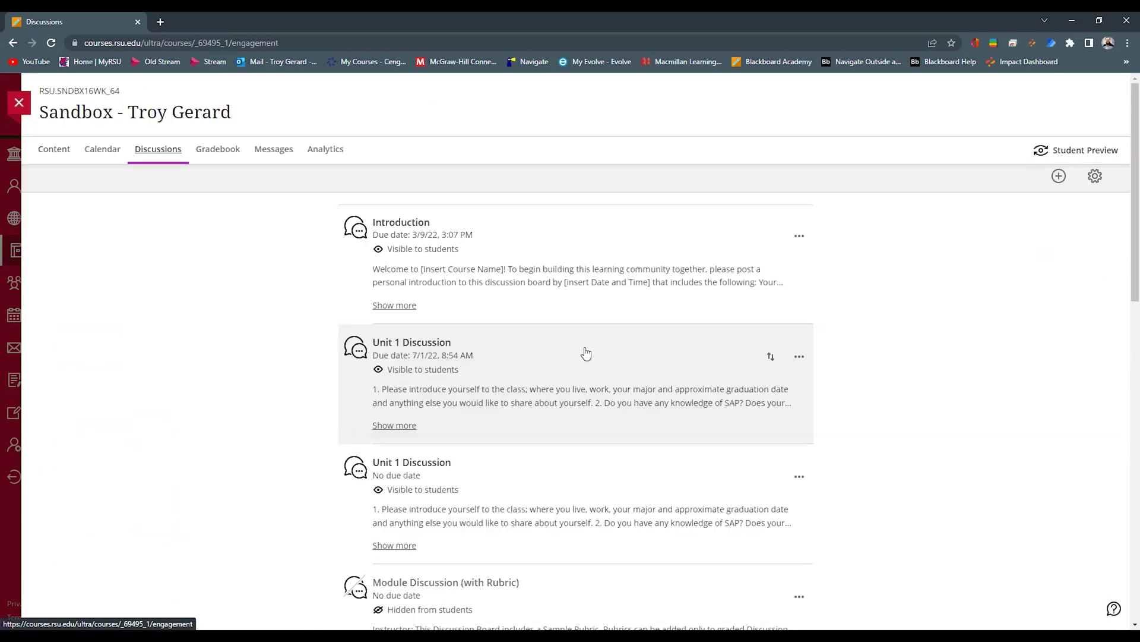
pyautogui.scroll(-5, 585, 356)
pyautogui.scroll(-5, 564, 368)
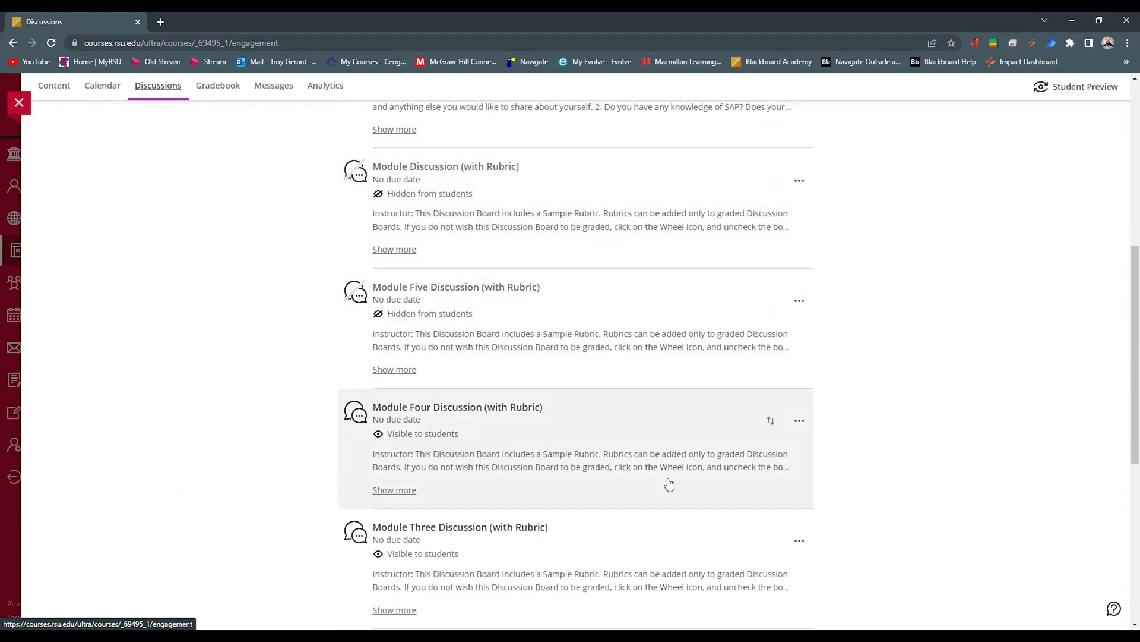
pyautogui.scroll(2, 624, 454)
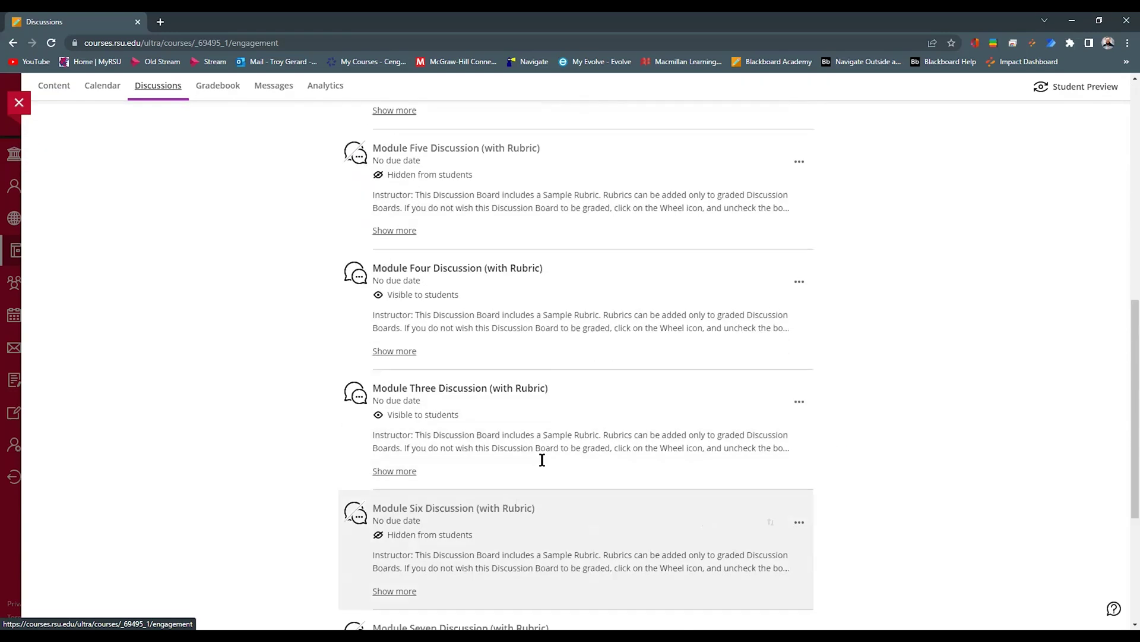
pyautogui.click(211, 88)
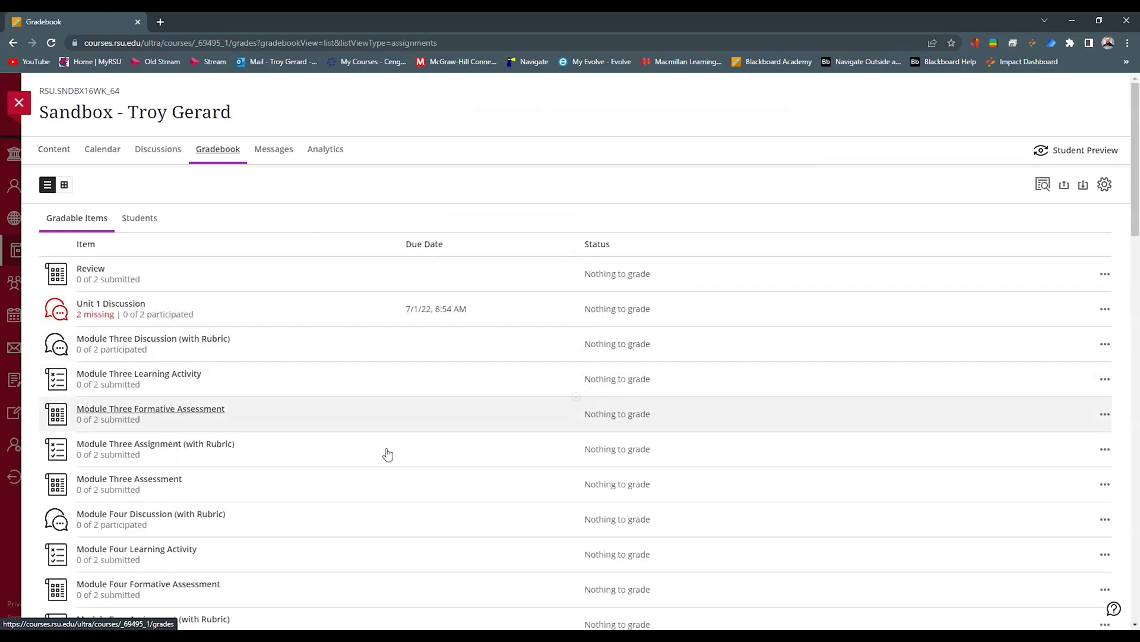
pyautogui.click(54, 149)
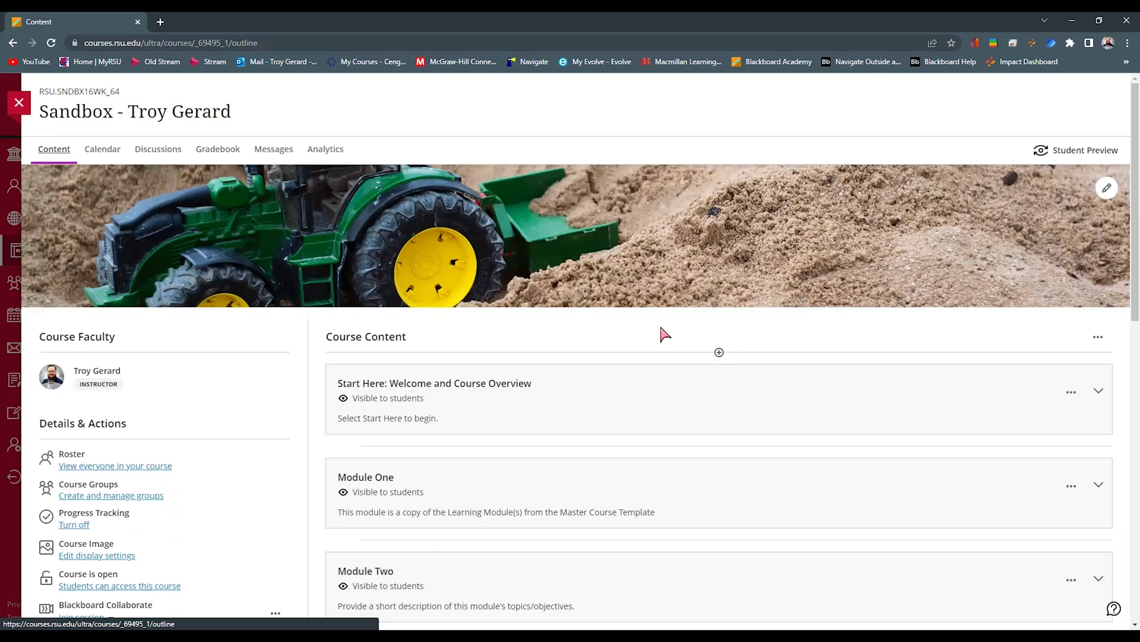